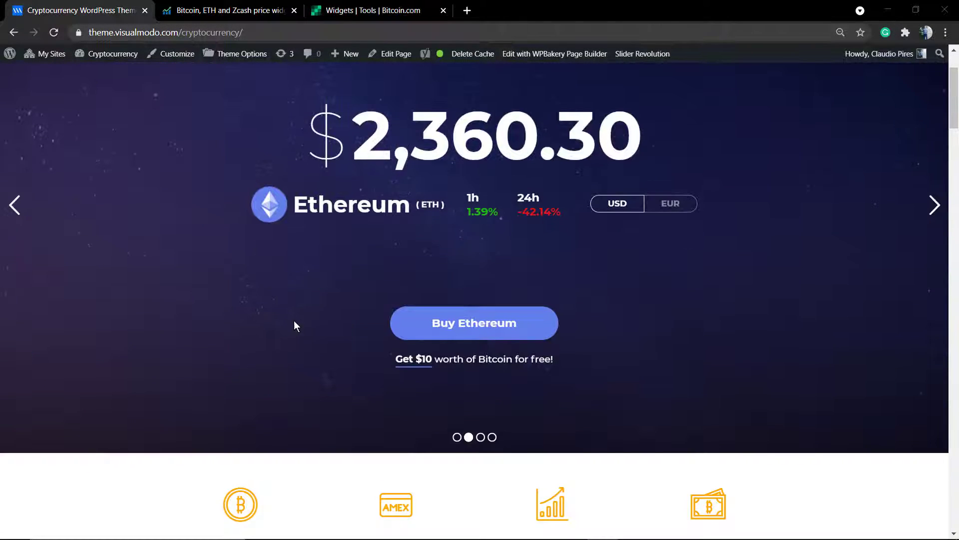
Scroll through the live site's homepage, then go to its Prices page.
{"action": "scroll", "coordinate": [295, 326], "scroll_direction": "down", "scroll_amount": 9}
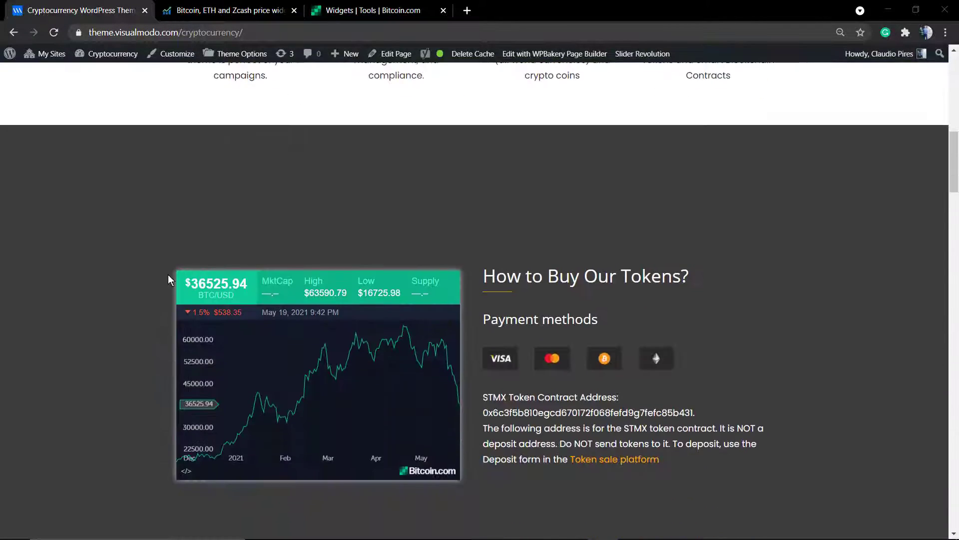
{"action": "scroll", "coordinate": [168, 279], "scroll_direction": "down", "scroll_amount": 2}
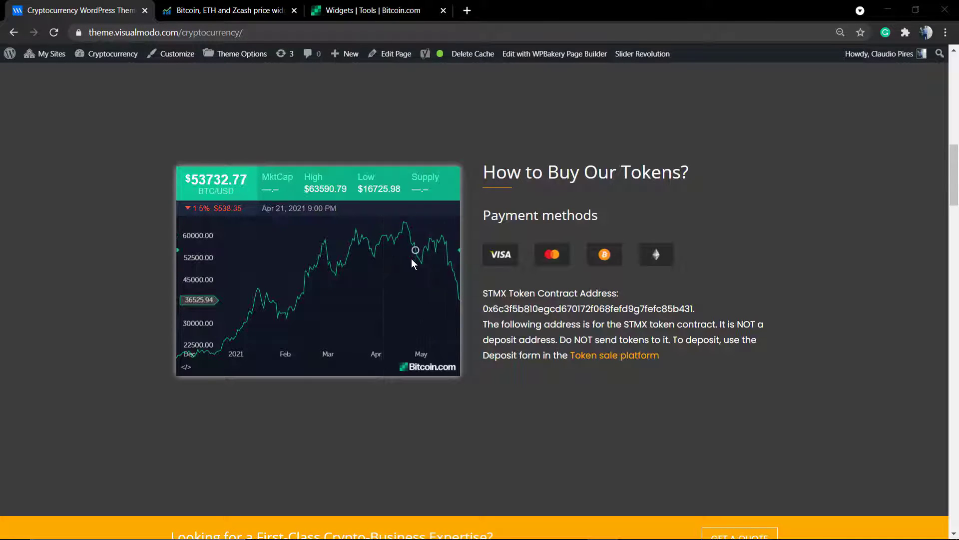
{"action": "scroll", "coordinate": [258, 302], "scroll_direction": "up", "scroll_amount": 2}
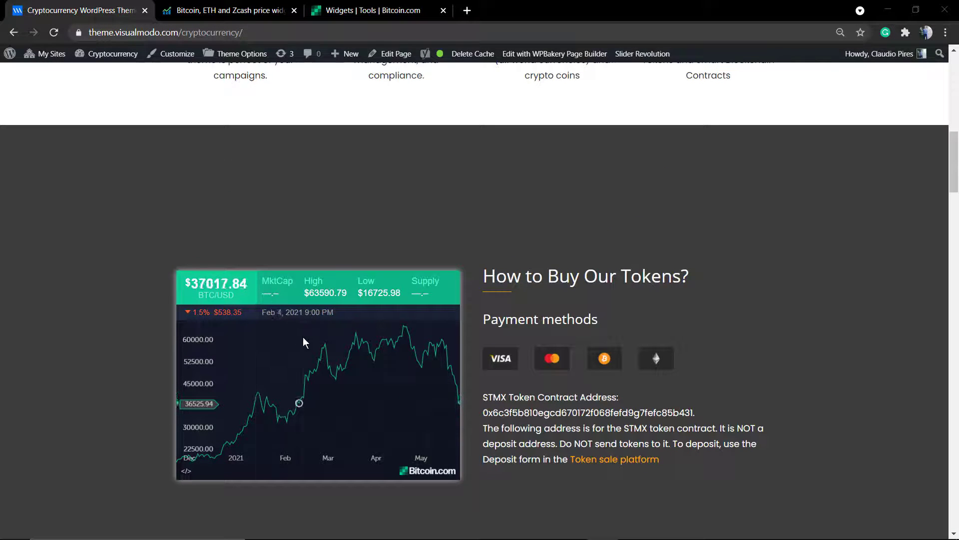
{"action": "scroll", "coordinate": [400, 310], "scroll_direction": "up", "scroll_amount": 10}
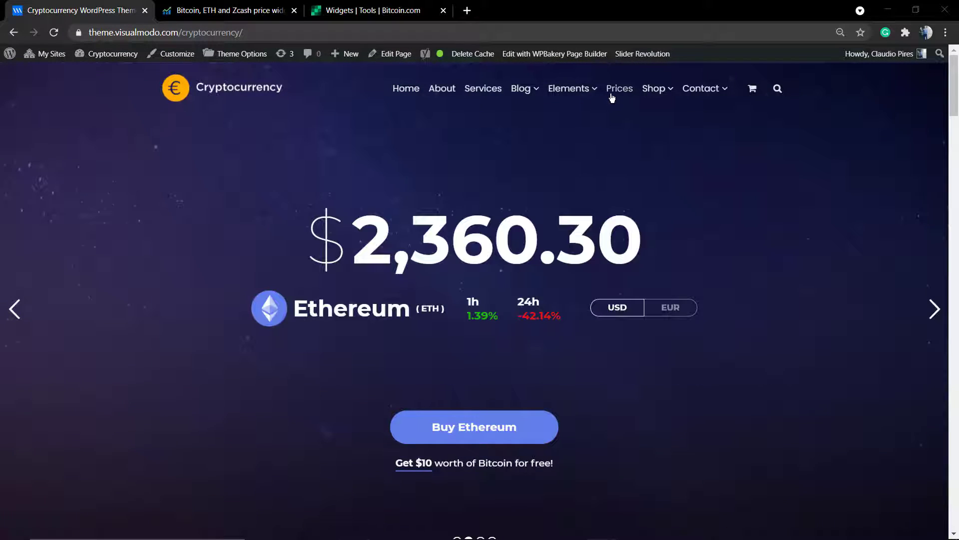
{"action": "left_click", "coordinate": [612, 93]}
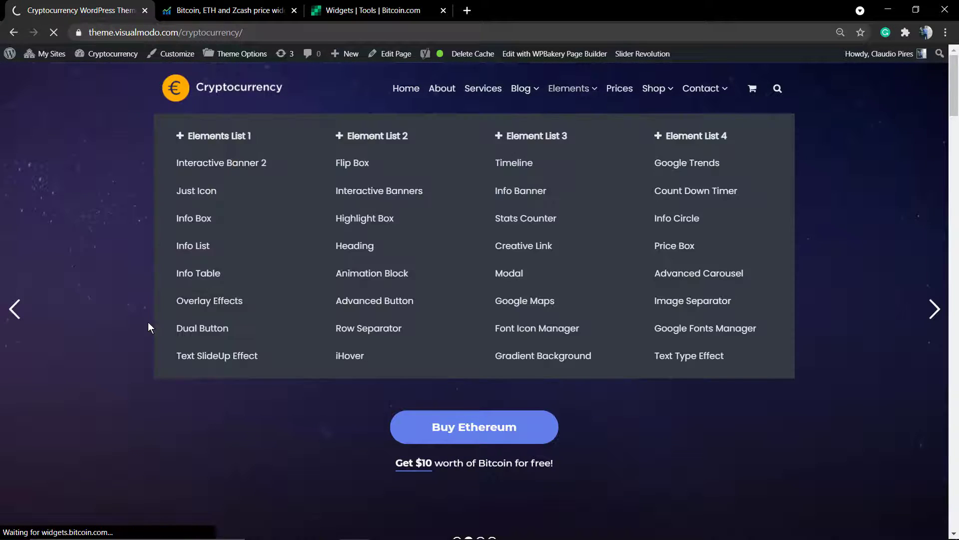
Scroll through the crypto price charts on the Prices page.
{"action": "scroll", "coordinate": [139, 329], "scroll_direction": "down", "scroll_amount": 9}
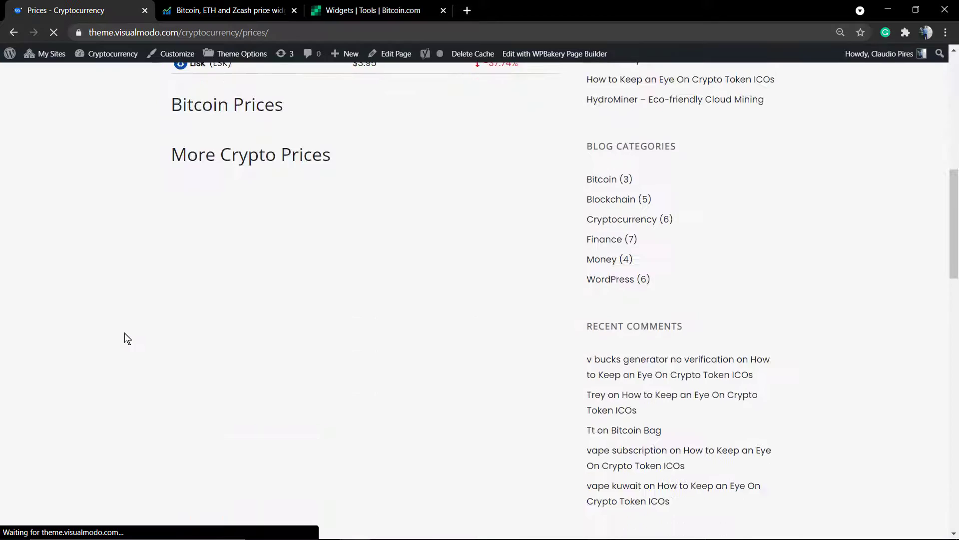
{"action": "scroll", "coordinate": [150, 320], "scroll_direction": "down", "scroll_amount": 6}
{"action": "scroll", "coordinate": [292, 188], "scroll_direction": "up", "scroll_amount": 2}
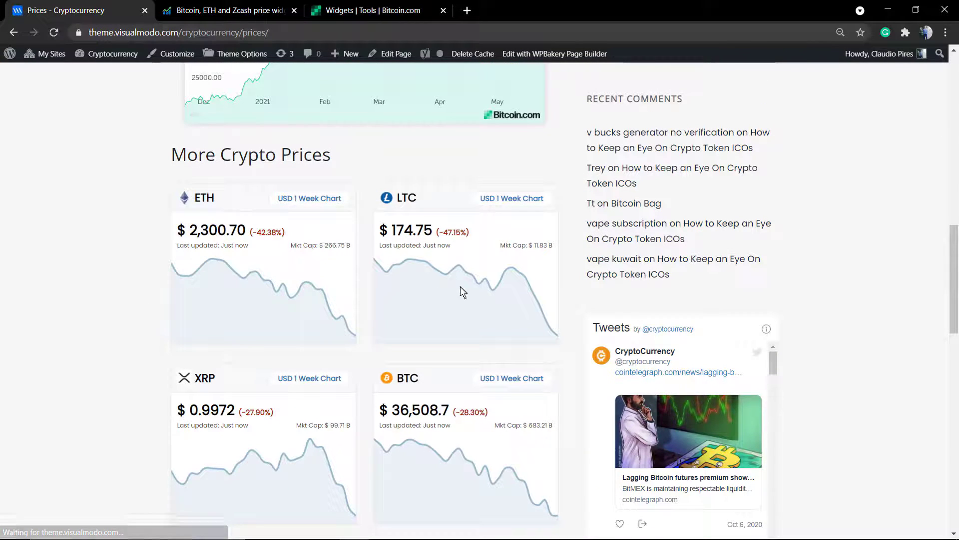
{"action": "scroll", "coordinate": [474, 296], "scroll_direction": "down", "scroll_amount": 2}
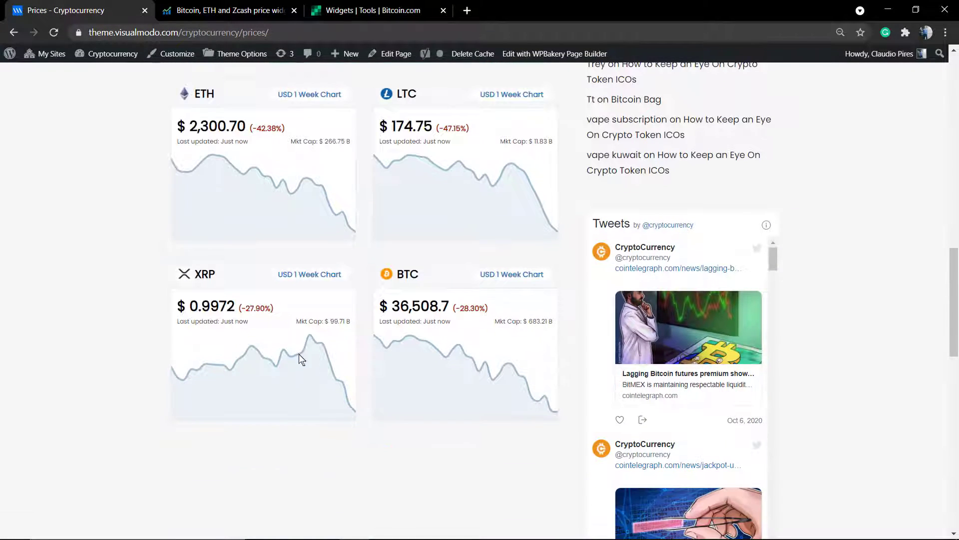
{"action": "scroll", "coordinate": [533, 362], "scroll_direction": "down", "scroll_amount": 5}
{"action": "scroll", "coordinate": [488, 360], "scroll_direction": "up", "scroll_amount": 7}
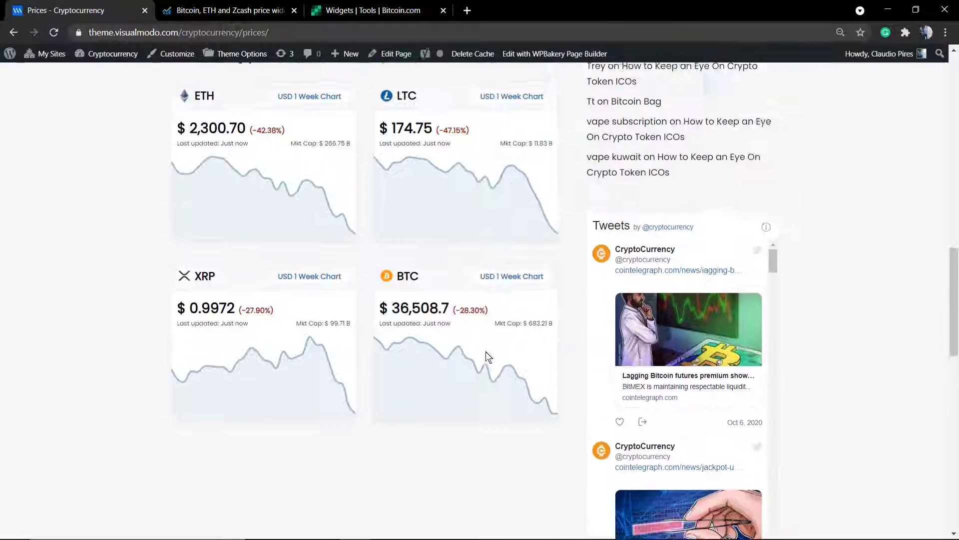
{"action": "scroll", "coordinate": [457, 366], "scroll_direction": "down", "scroll_amount": 2}
{"action": "scroll", "coordinate": [456, 367], "scroll_direction": "up", "scroll_amount": 2}
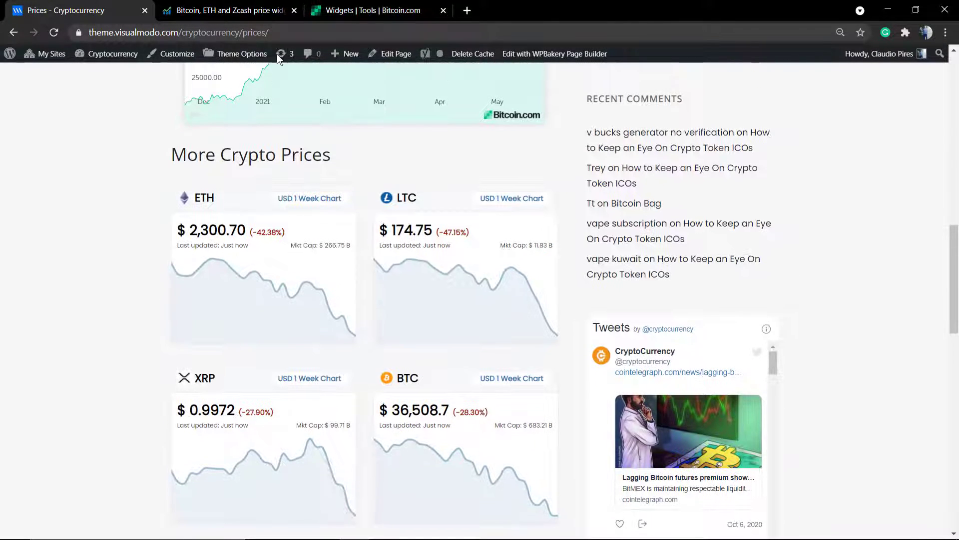
Glance at the CryptoCompare widget wizard, then bring up the Bitcoin.com widgets gallery.
{"action": "left_click", "coordinate": [239, 9]}
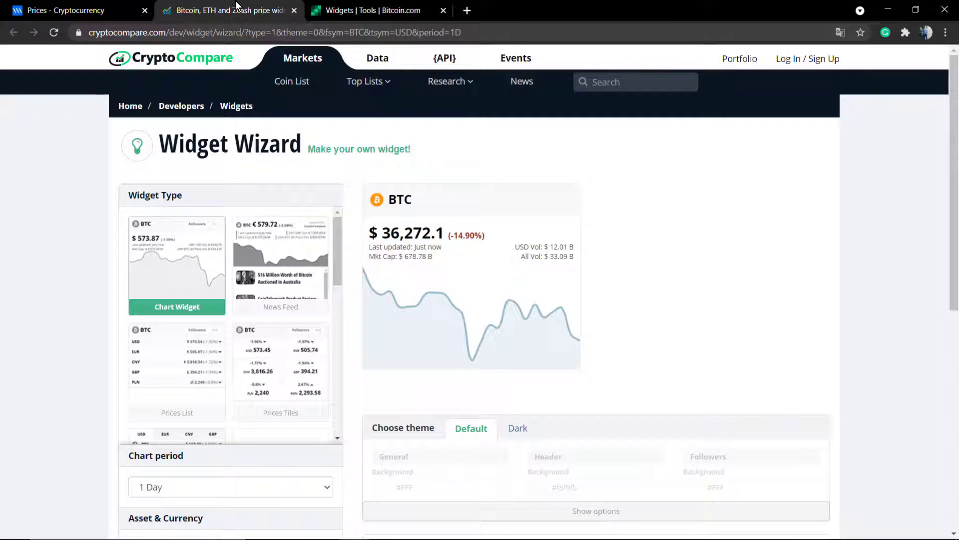
{"action": "left_click", "coordinate": [80, 10]}
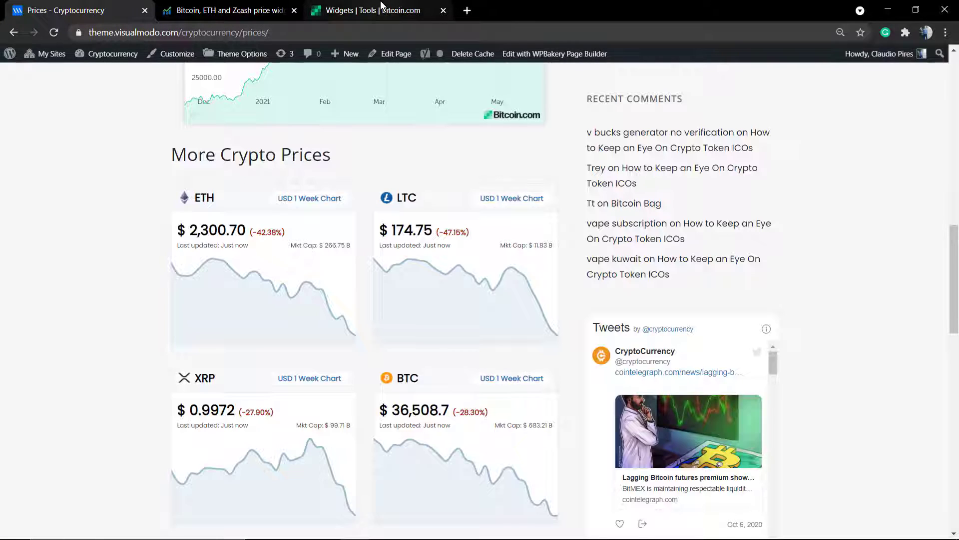
{"action": "left_click", "coordinate": [380, 6]}
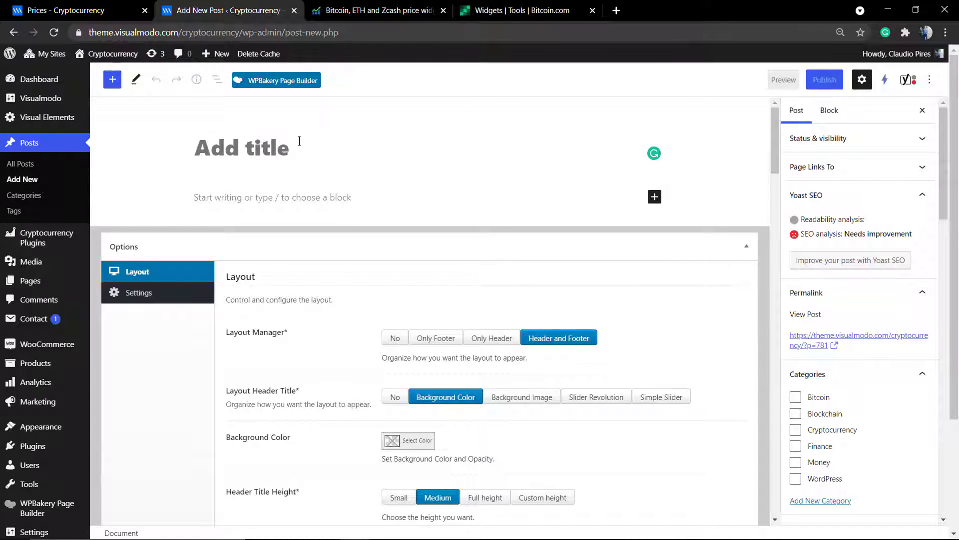
Title the new post 'Crypto Display' and add an empty Custom HTML block below it.
{"action": "type", "text": "Cry"}
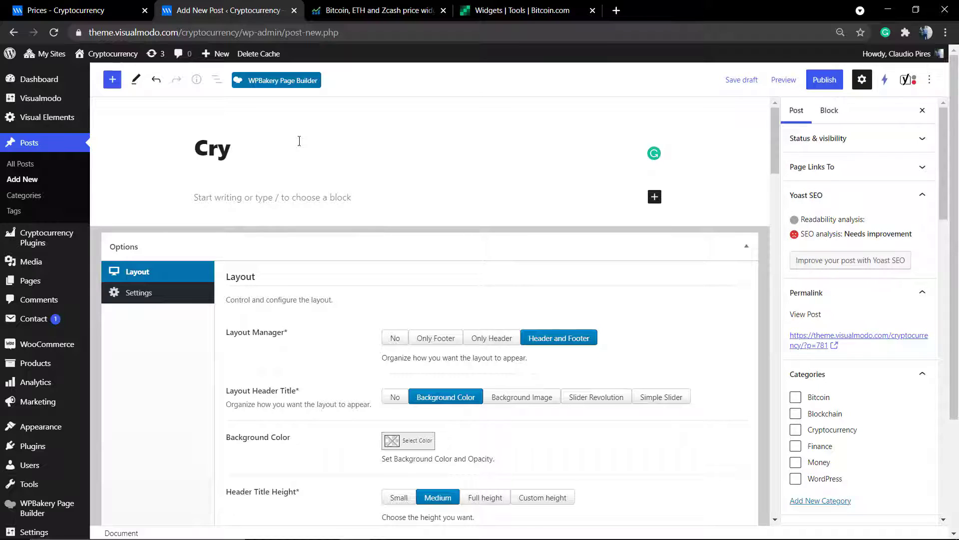
{"action": "type", "text": "pto "}
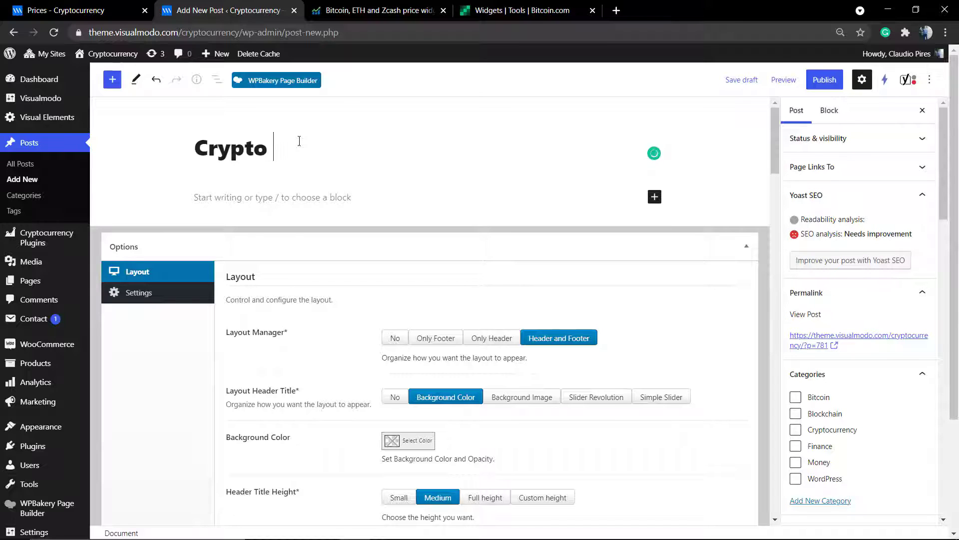
{"action": "type", "text": "Display"}
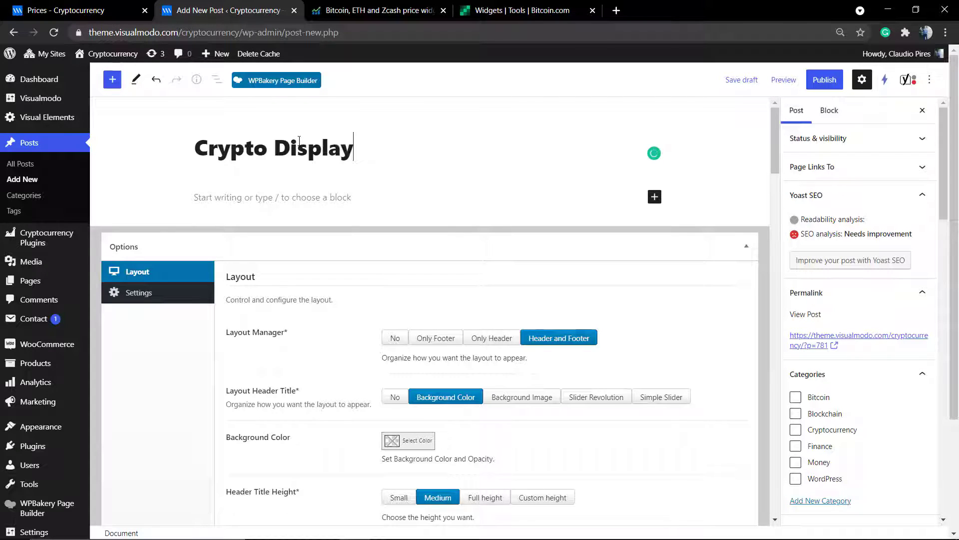
{"action": "left_click", "coordinate": [224, 199]}
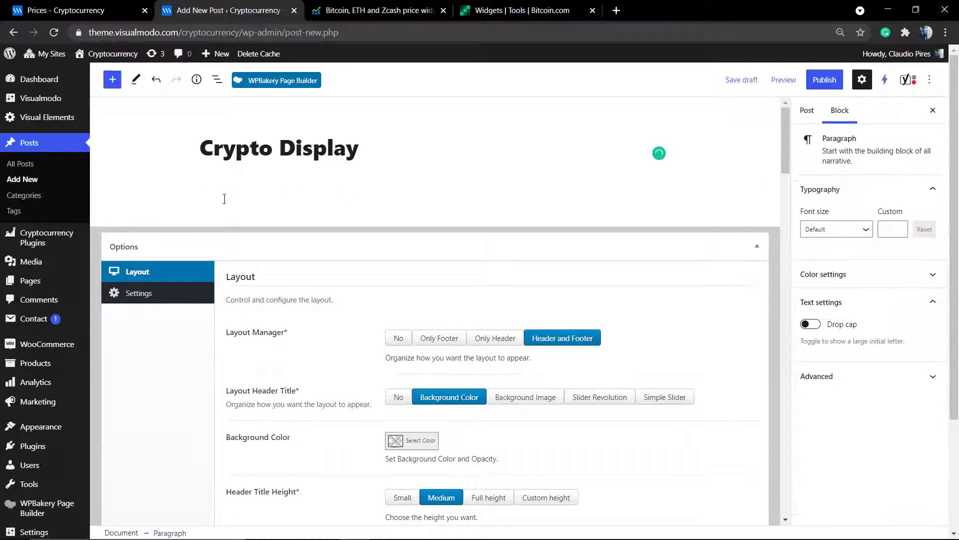
{"action": "left_click", "coordinate": [660, 196]}
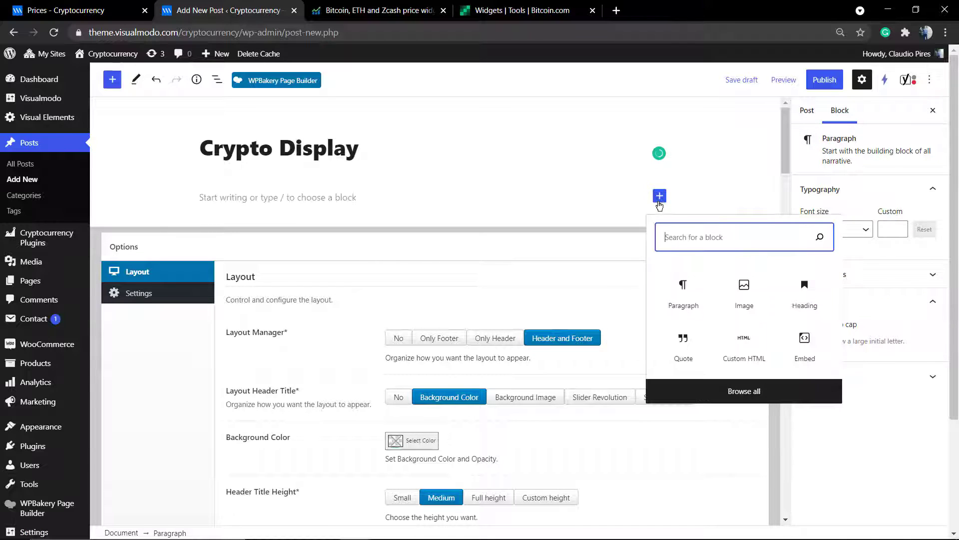
{"action": "left_click", "coordinate": [747, 359]}
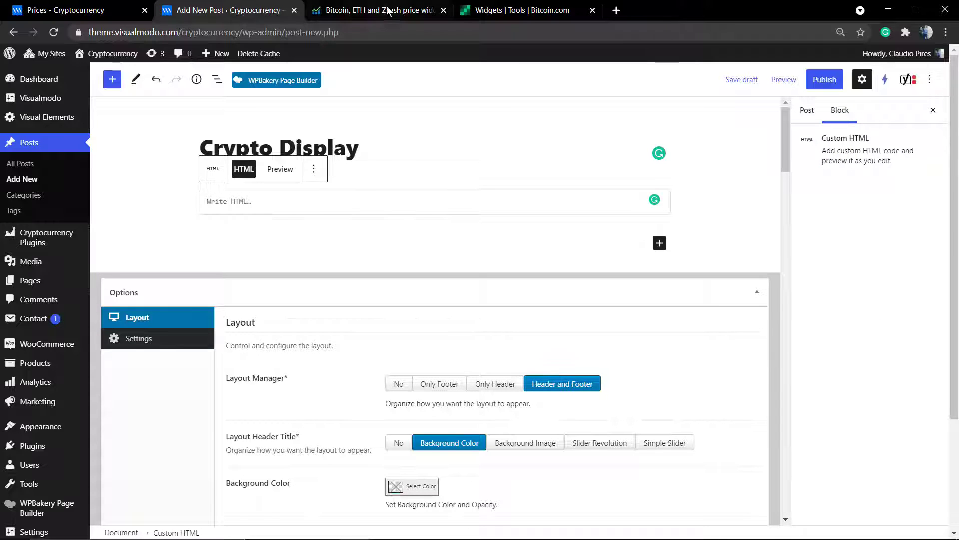
{"action": "left_click", "coordinate": [388, 11]}
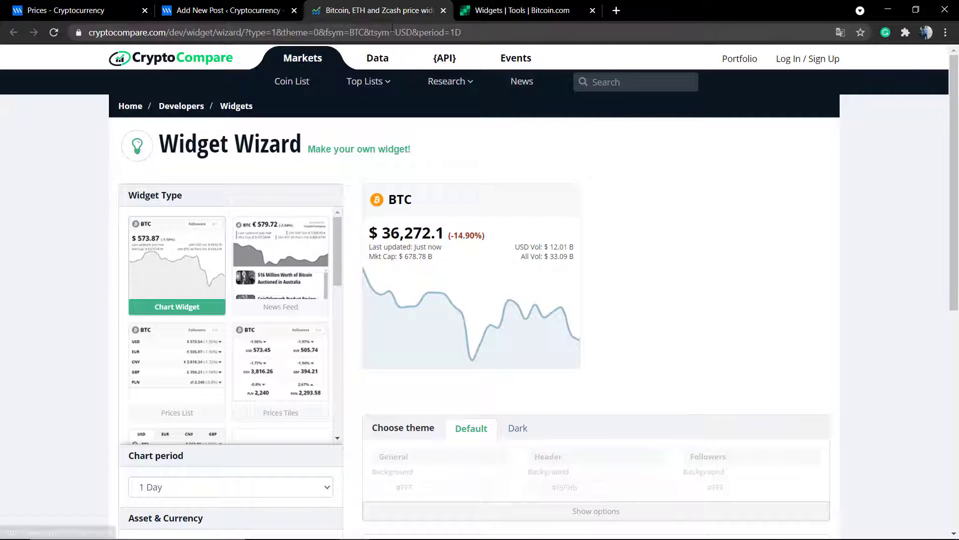
Go to the Bitcoin.com widgets page and highlight 'widgets' and 'tools' in its address.
{"action": "left_click", "coordinate": [493, 13]}
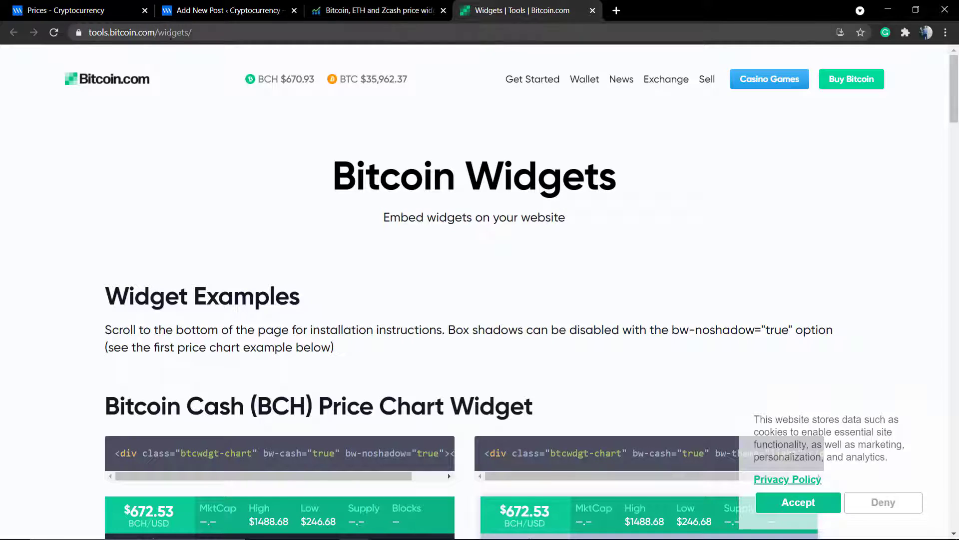
{"action": "double_click", "coordinate": [172, 37]}
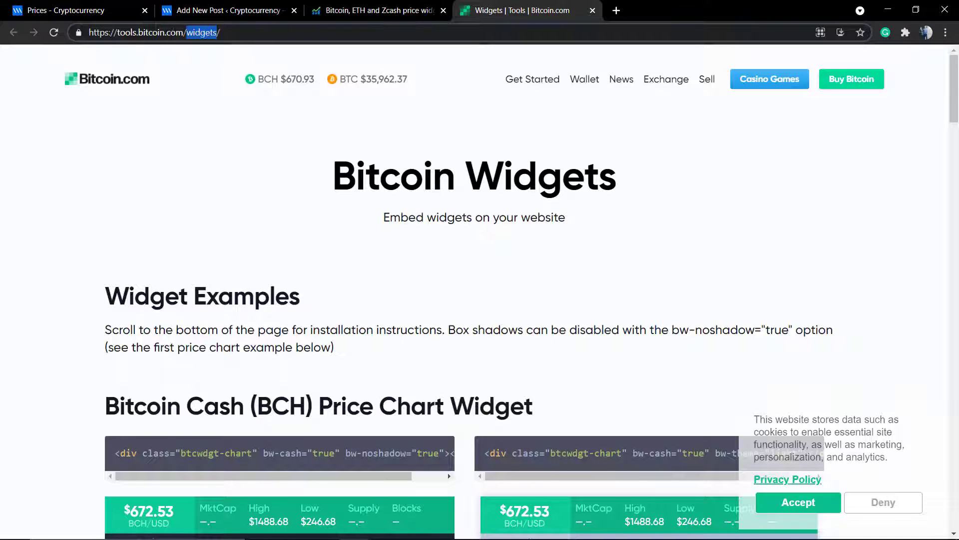
{"action": "left_click", "coordinate": [122, 33]}
{"action": "double_click", "coordinate": [122, 32]}
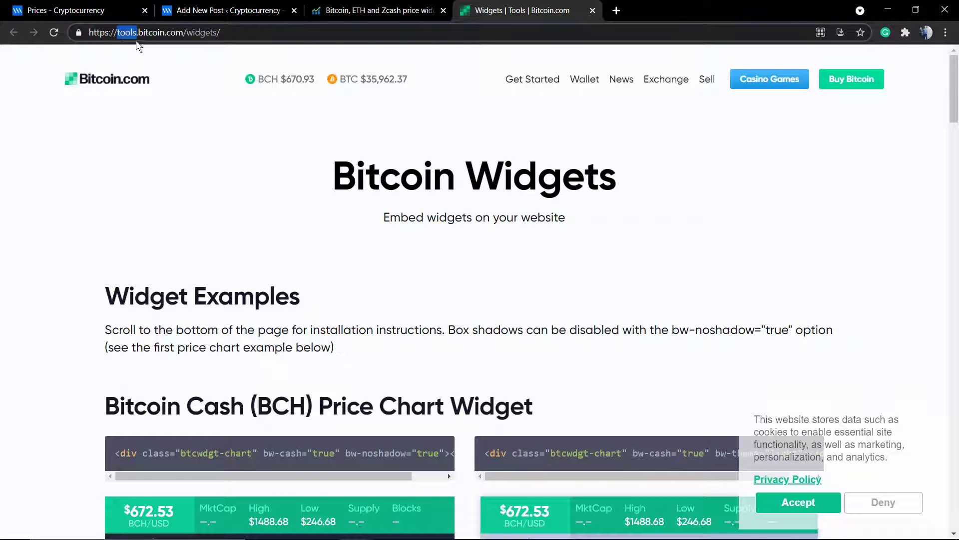
{"action": "left_click", "coordinate": [219, 33]}
Scroll the instructions and test-select the BCH price chart embed code line.
{"action": "scroll", "coordinate": [276, 202], "scroll_direction": "down", "scroll_amount": 8}
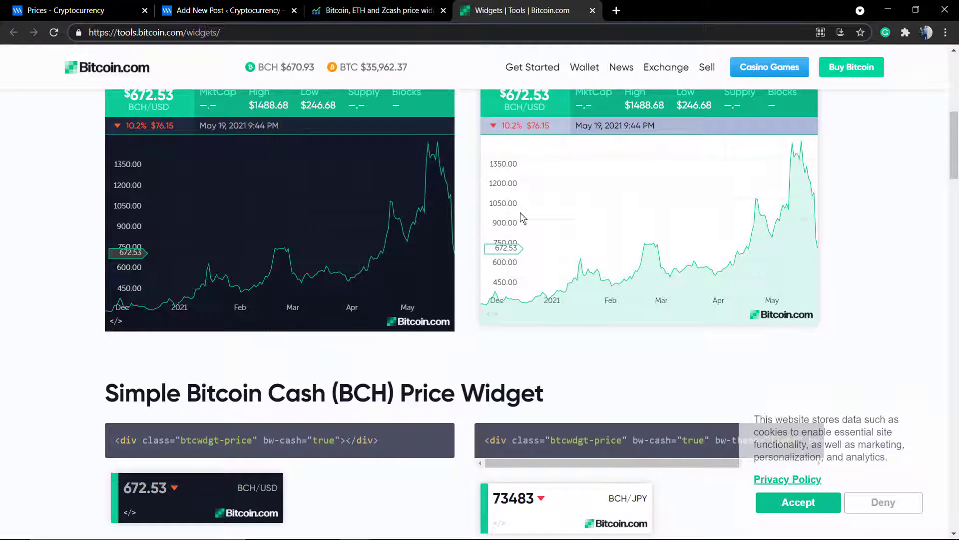
{"action": "scroll", "coordinate": [276, 202], "scroll_direction": "up", "scroll_amount": 2}
{"action": "scroll", "coordinate": [325, 154], "scroll_direction": "down", "scroll_amount": 15}
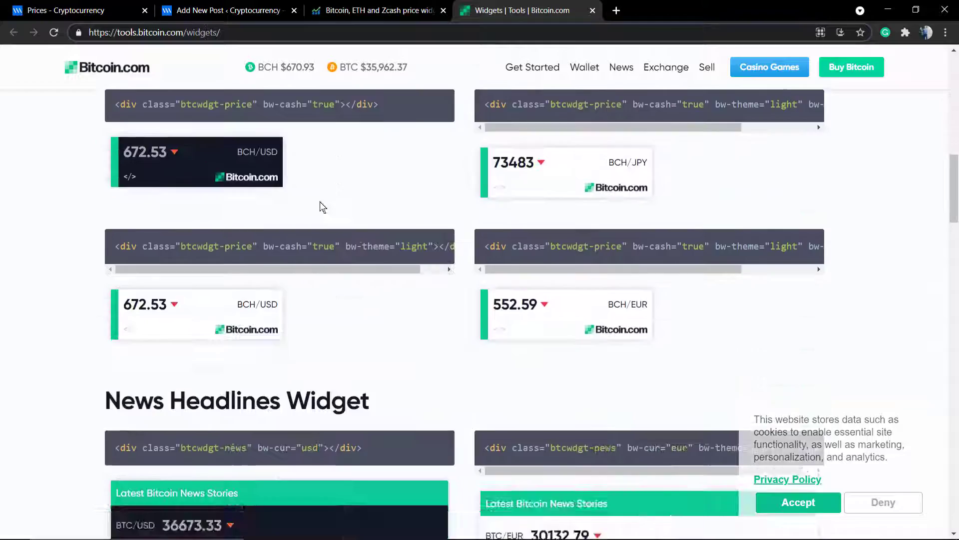
{"action": "scroll", "coordinate": [319, 202], "scroll_direction": "down", "scroll_amount": 15}
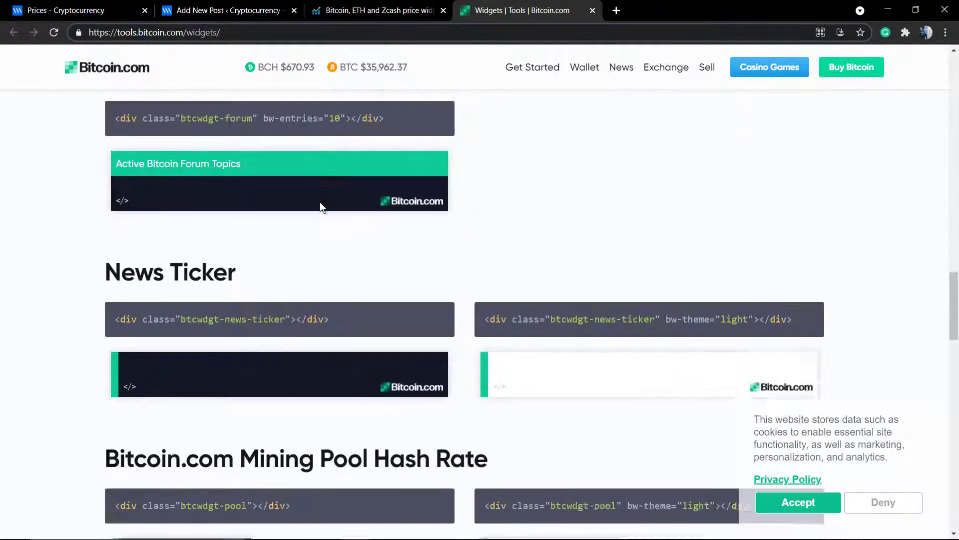
{"action": "scroll", "coordinate": [323, 207], "scroll_direction": "down", "scroll_amount": 7}
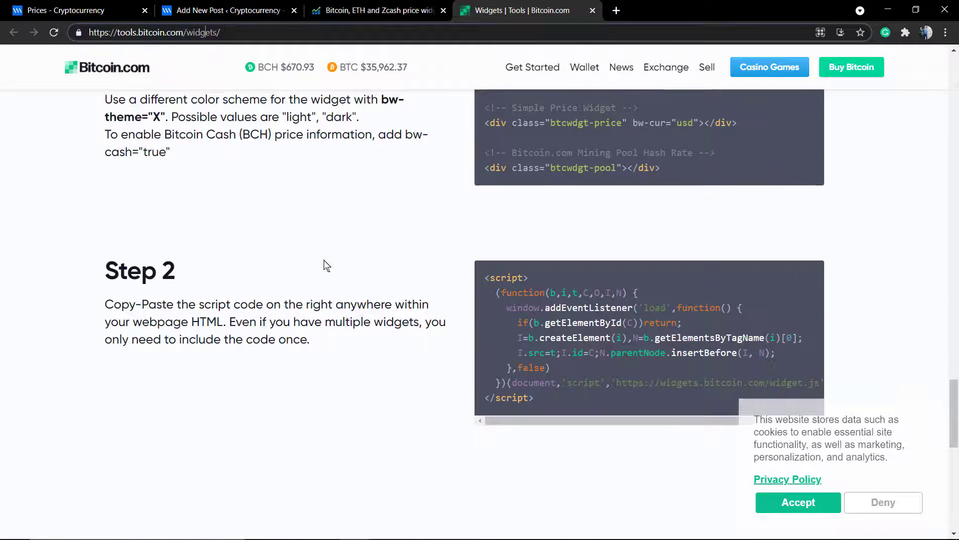
{"action": "scroll", "coordinate": [314, 253], "scroll_direction": "up", "scroll_amount": 20}
{"action": "scroll", "coordinate": [278, 252], "scroll_direction": "up", "scroll_amount": 4}
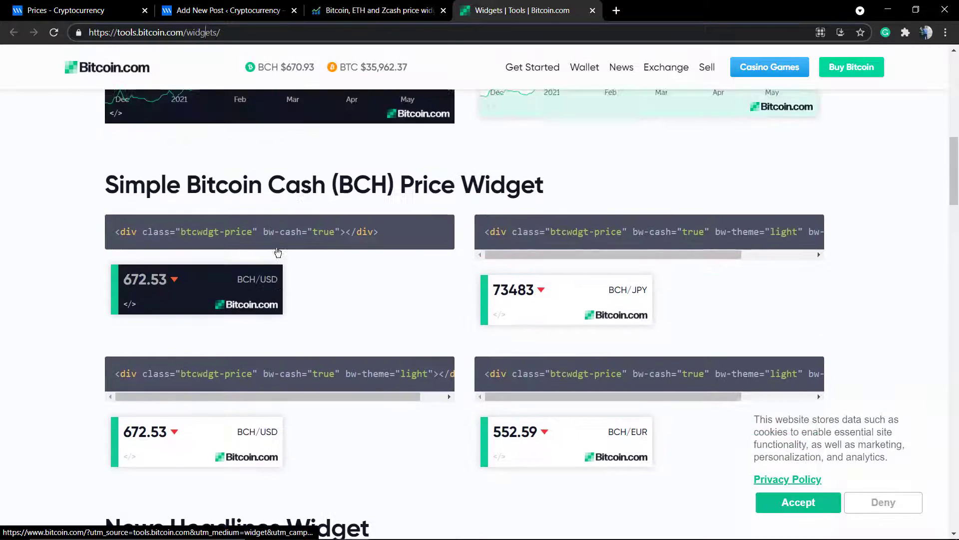
{"action": "scroll", "coordinate": [278, 252], "scroll_direction": "up", "scroll_amount": 2}
{"action": "scroll", "coordinate": [273, 250], "scroll_direction": "up", "scroll_amount": 6}
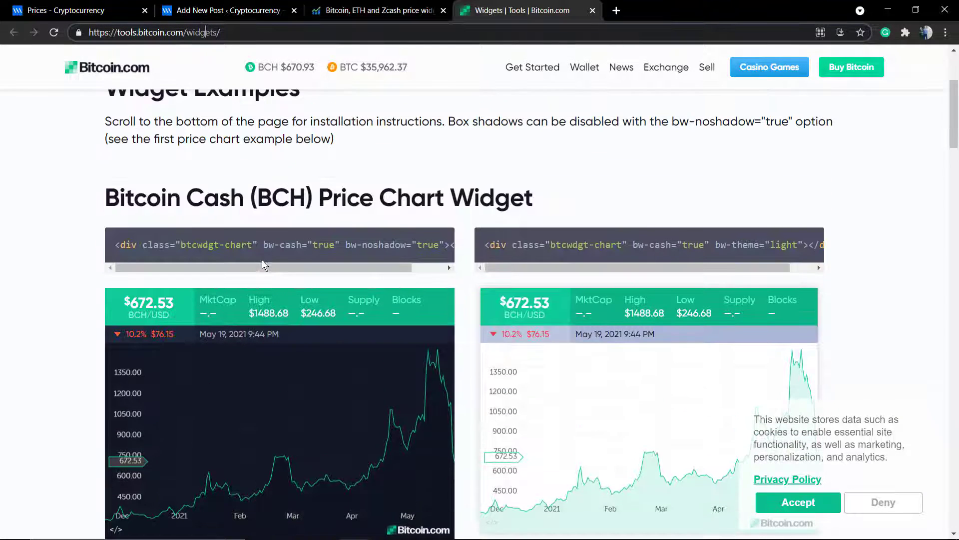
{"action": "triple_click", "coordinate": [243, 244]}
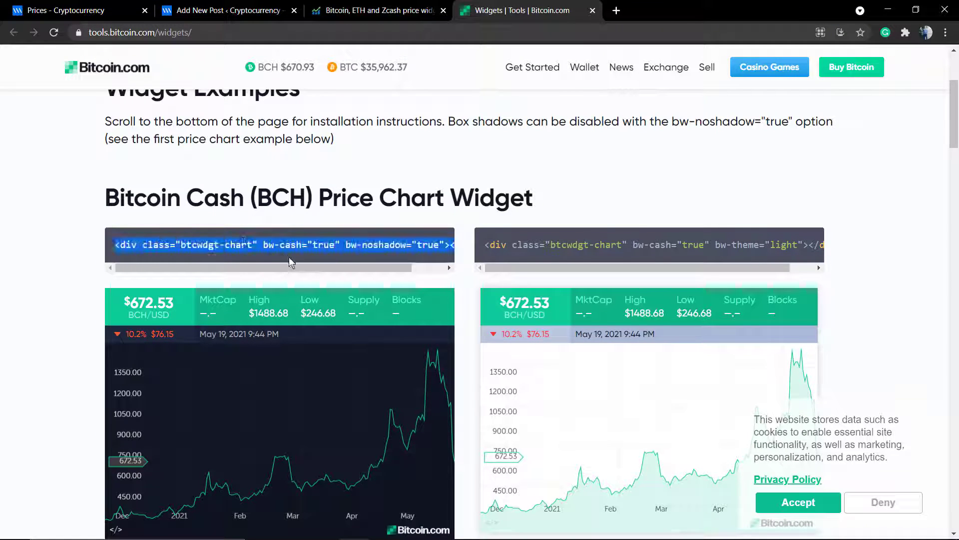
{"action": "left_click_drag", "start_coordinate": [298, 268], "coordinate": [328, 272]}
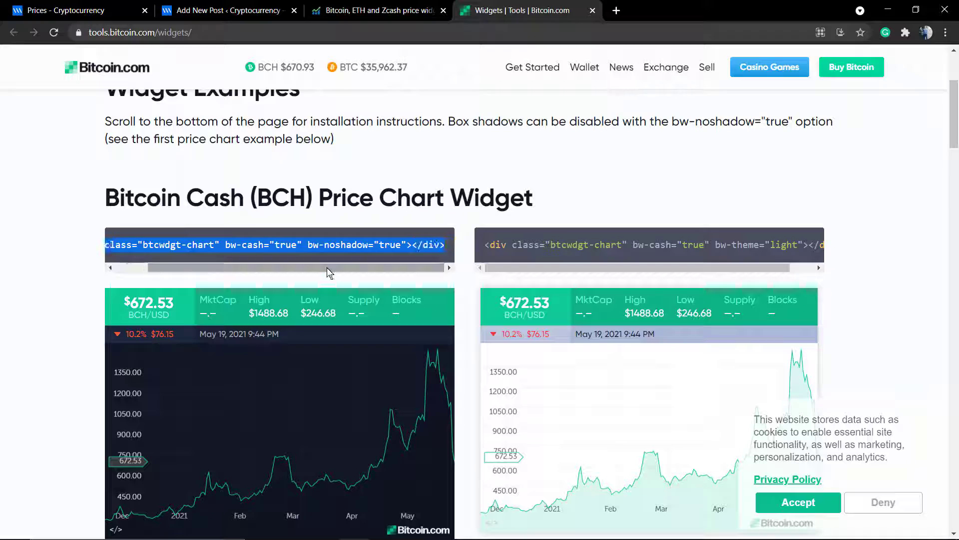
{"action": "left_click", "coordinate": [366, 244]}
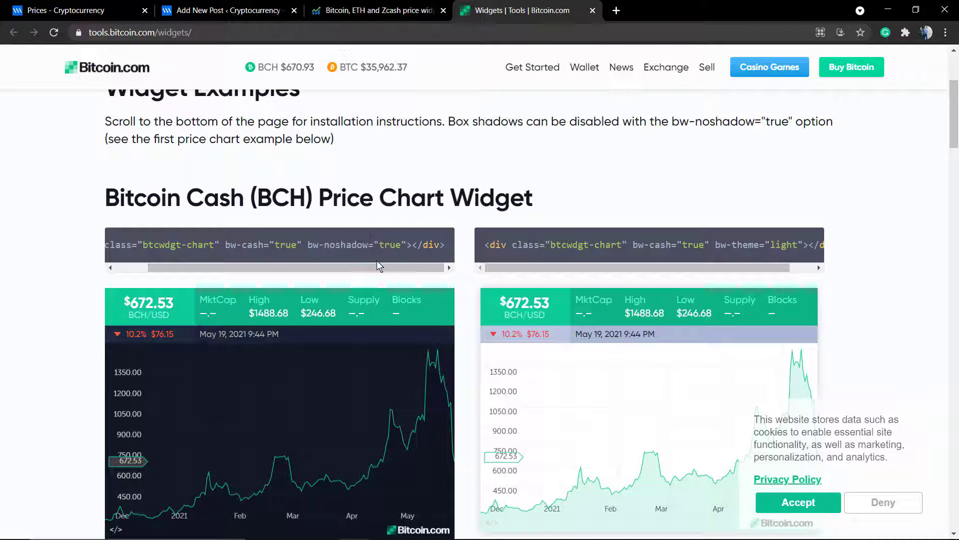
Highlight the installation intro paragraph, then scroll down to Step 2.
{"action": "scroll", "coordinate": [343, 246], "scroll_direction": "up", "scroll_amount": 2}
{"action": "triple_click", "coordinate": [192, 234]}
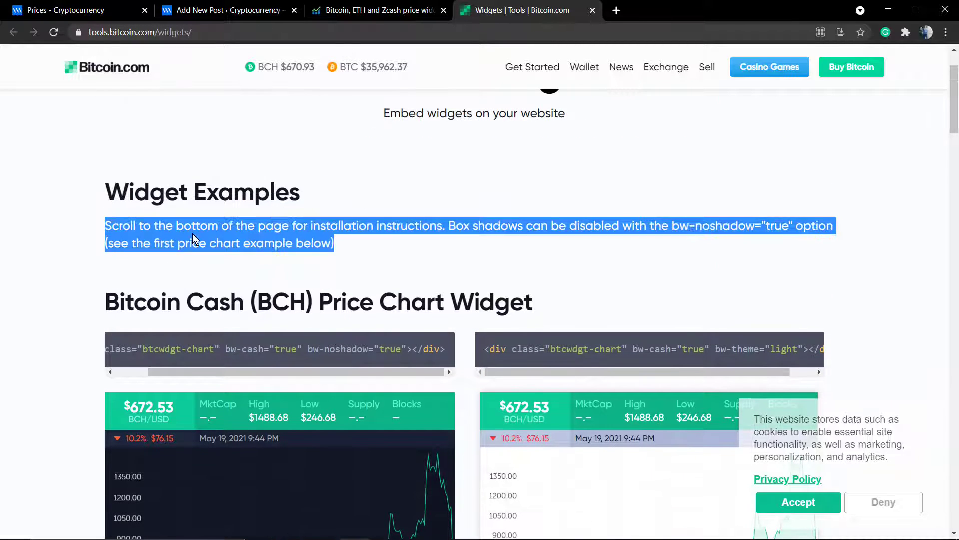
{"action": "left_click", "coordinate": [193, 234]}
{"action": "scroll", "coordinate": [193, 234], "scroll_direction": "down", "scroll_amount": 6}
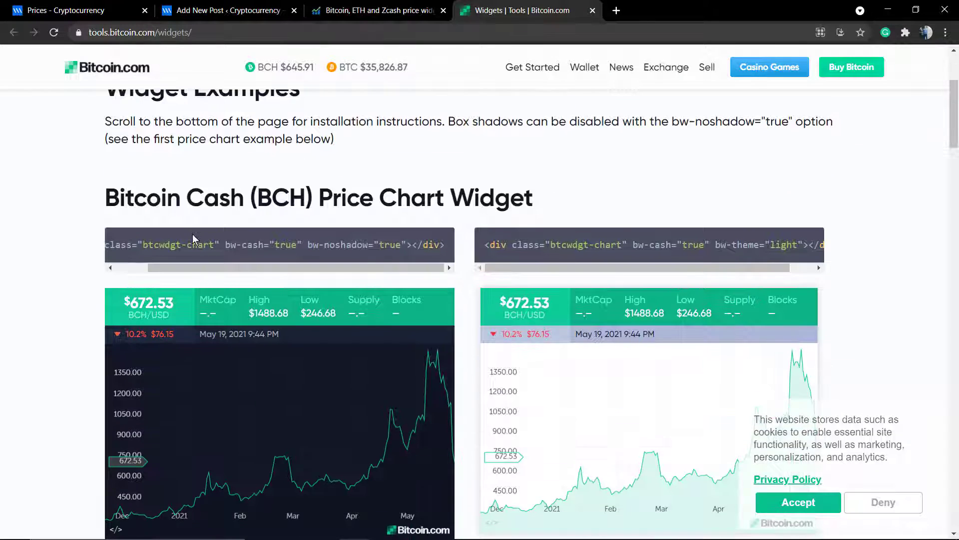
{"action": "scroll", "coordinate": [84, 227], "scroll_direction": "down", "scroll_amount": 10}
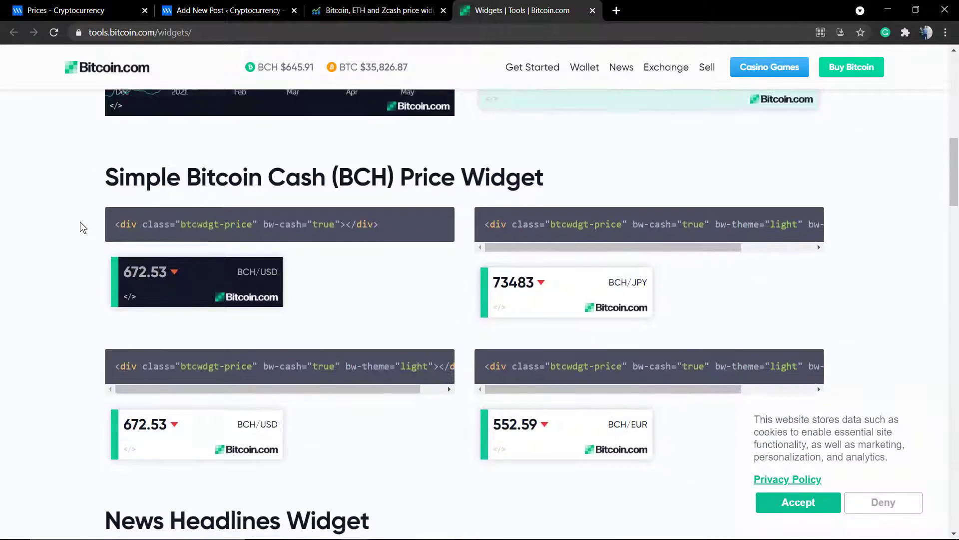
{"action": "scroll", "coordinate": [82, 228], "scroll_direction": "down", "scroll_amount": 15}
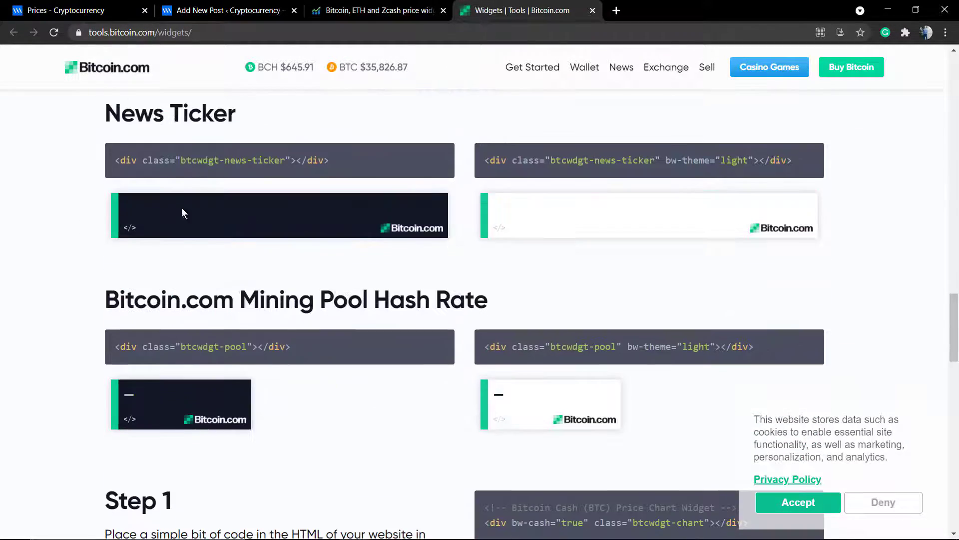
{"action": "scroll", "coordinate": [324, 214], "scroll_direction": "down", "scroll_amount": 18}
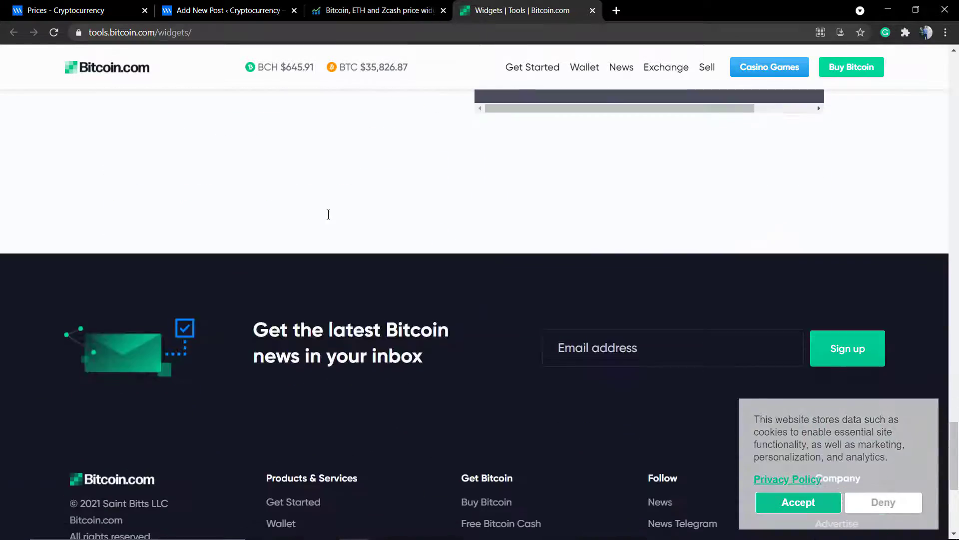
{"action": "scroll", "coordinate": [325, 212], "scroll_direction": "up", "scroll_amount": 4}
{"action": "scroll", "coordinate": [404, 222], "scroll_direction": "up", "scroll_amount": 1}
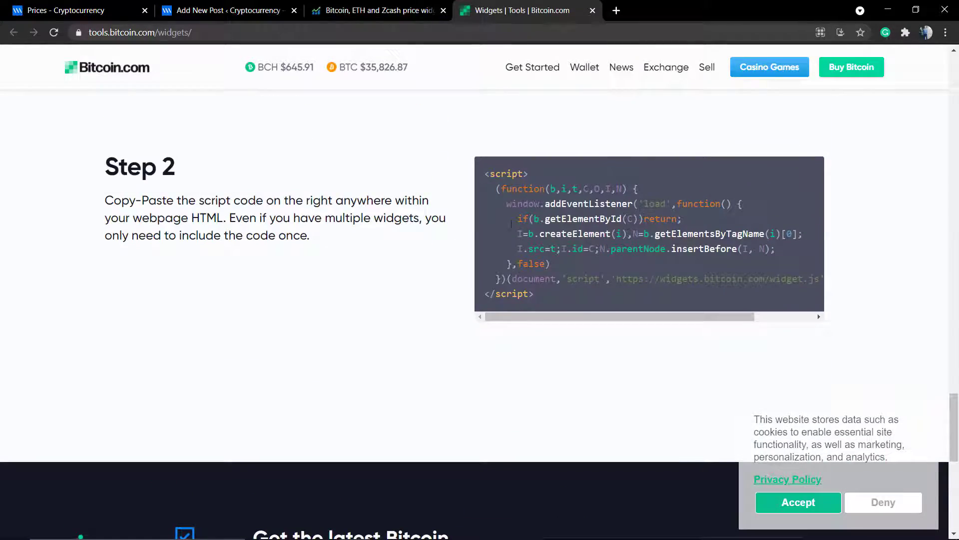
{"action": "scroll", "coordinate": [511, 223], "scroll_direction": "up", "scroll_amount": 6}
{"action": "scroll", "coordinate": [557, 230], "scroll_direction": "down", "scroll_amount": 6}
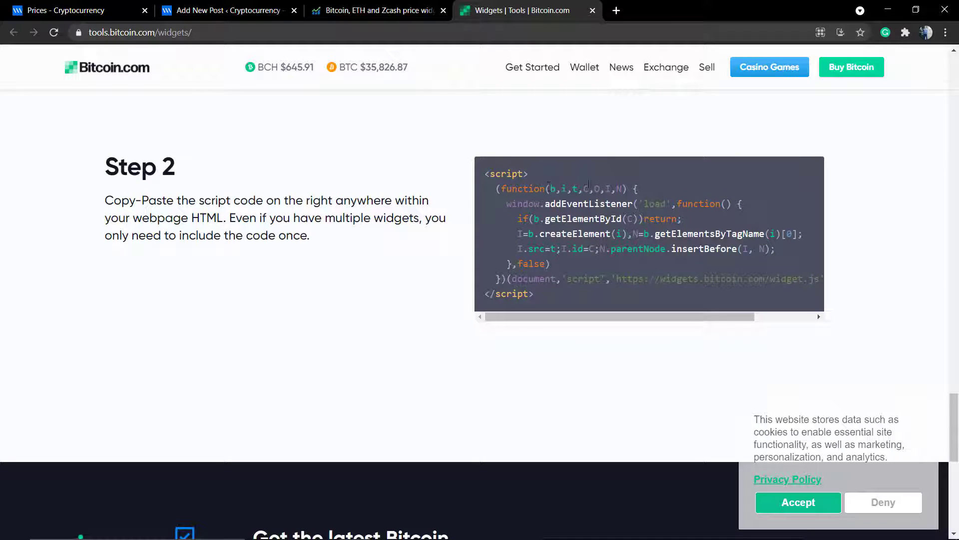
Select the whole Step 2 widget loader script code.
{"action": "left_click_drag", "start_coordinate": [533, 188], "coordinate": [563, 189]}
{"action": "key", "text": "ctrl+a"}
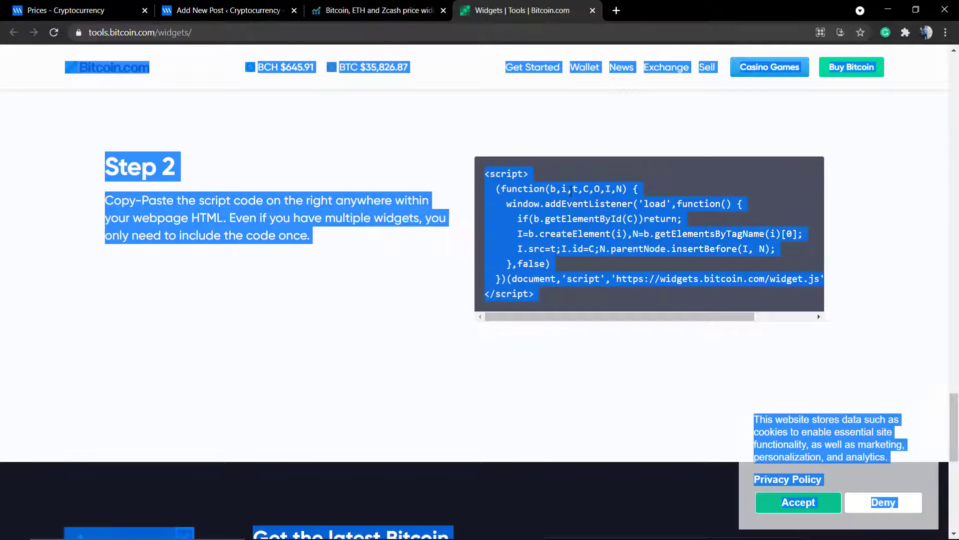
{"action": "left_click", "coordinate": [540, 207]}
{"action": "left_click_drag", "start_coordinate": [546, 282], "coordinate": [558, 305]}
{"action": "key", "text": "ctrl+c"}
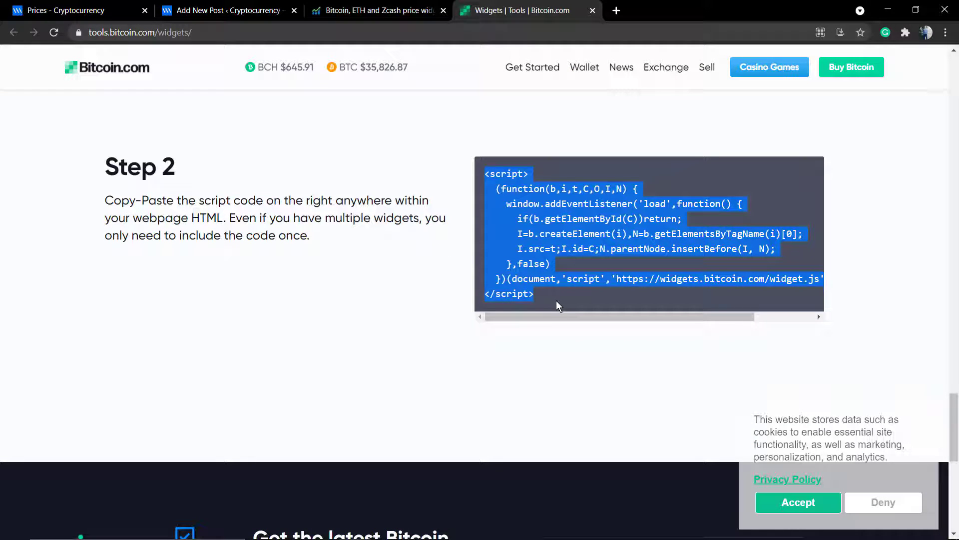
Paste the Bitcoin.com widget loader script into the post's Custom HTML block.
{"action": "left_click", "coordinate": [227, 10]}
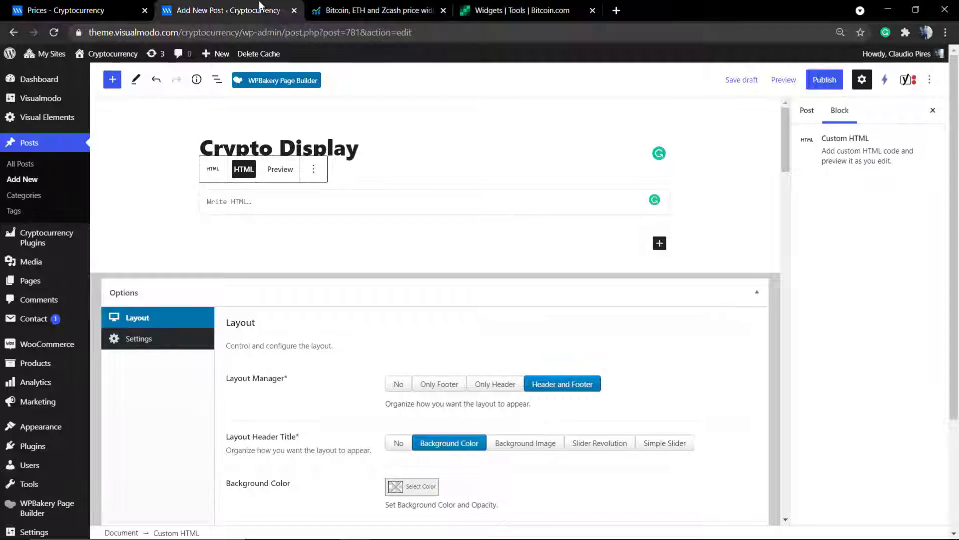
{"action": "key", "text": "ctrl+v"}
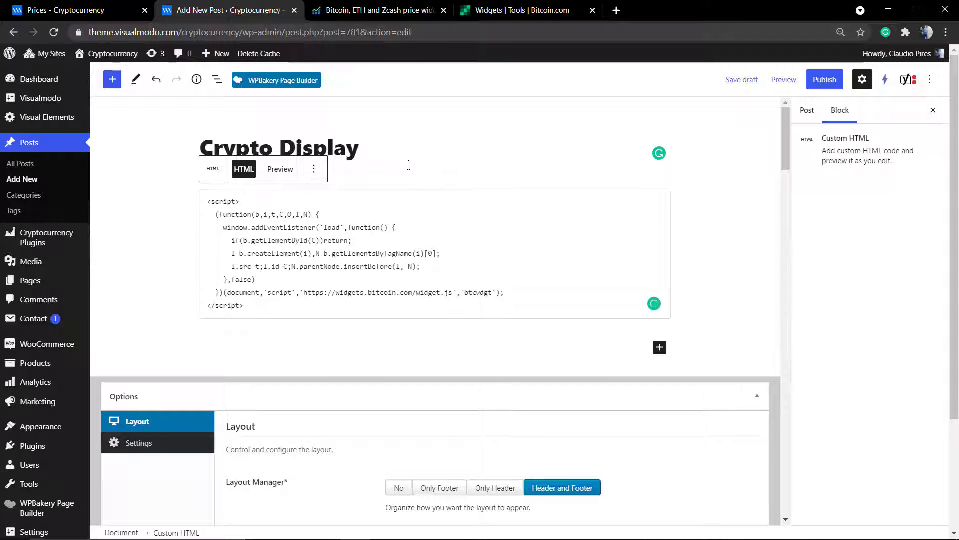
{"action": "left_click", "coordinate": [407, 161]}
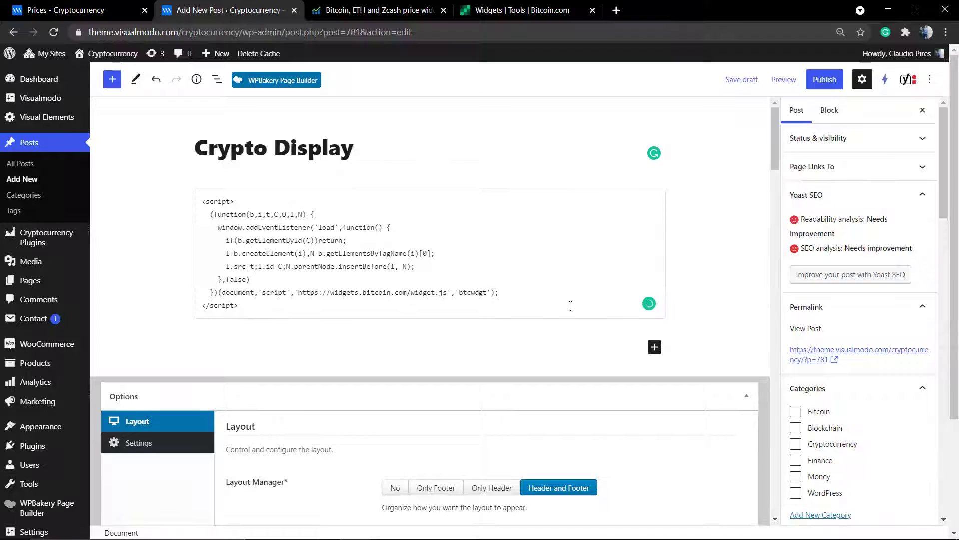
{"action": "left_click", "coordinate": [514, 280]}
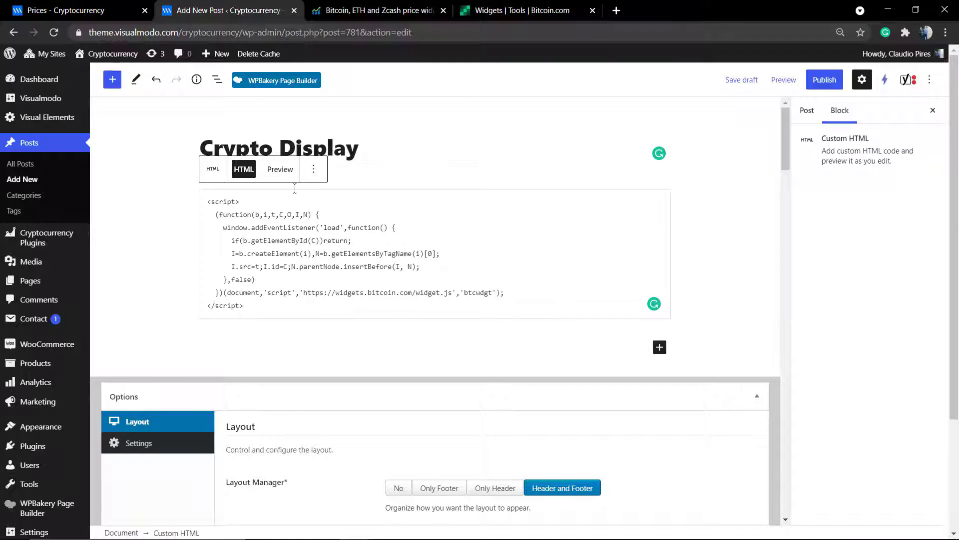
Toggle the block between its rendered Preview and HTML code, then bring up the post Preview choices.
{"action": "left_click", "coordinate": [280, 170]}
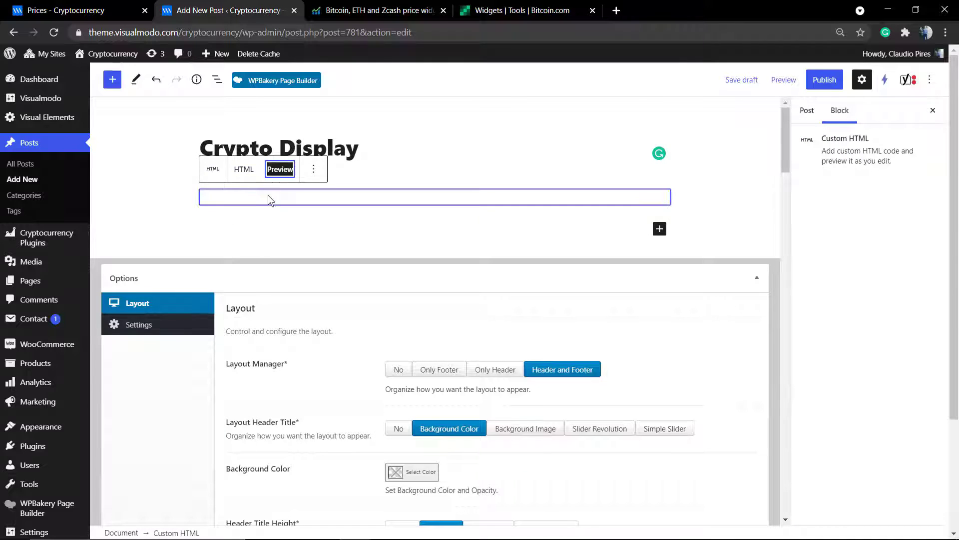
{"action": "left_click", "coordinate": [245, 170]}
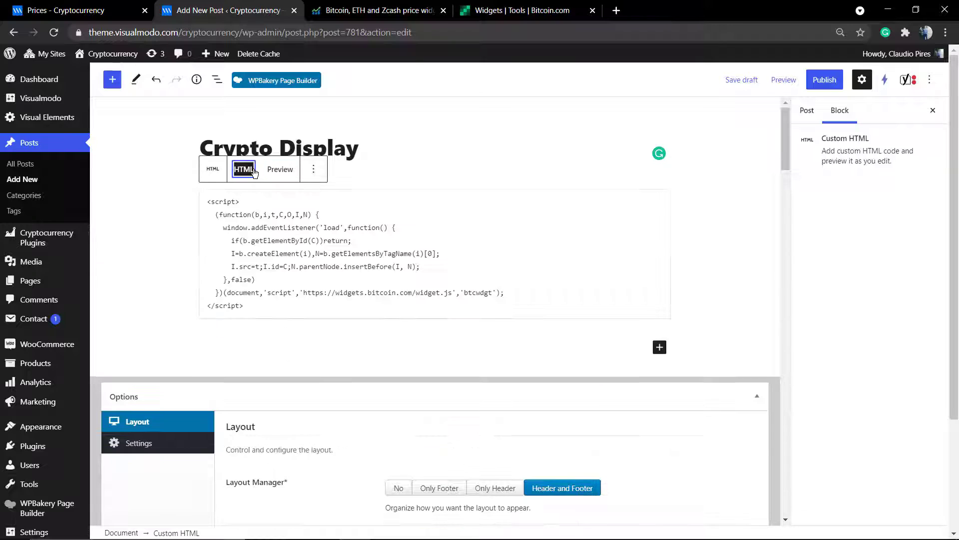
{"action": "left_click", "coordinate": [280, 169]}
{"action": "left_click", "coordinate": [238, 170]}
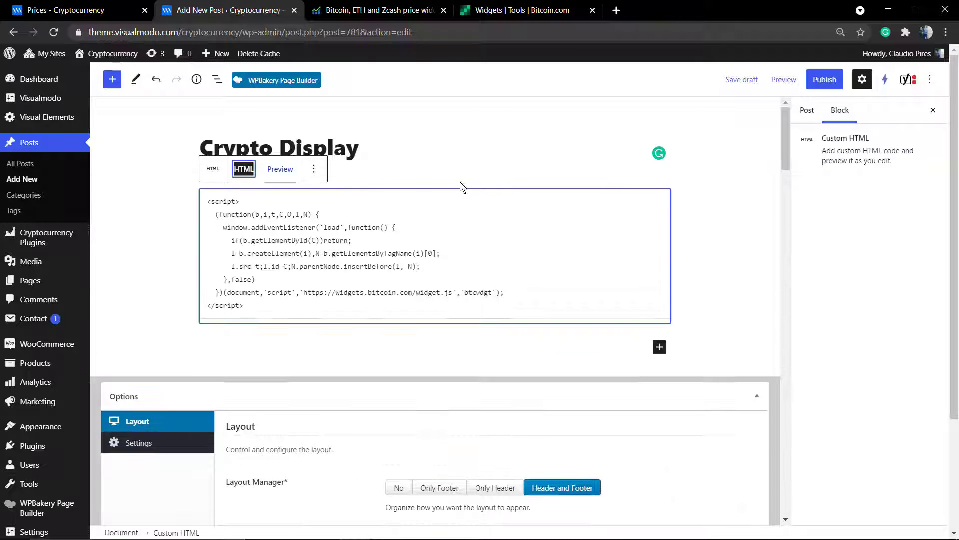
{"action": "left_click", "coordinate": [780, 82]}
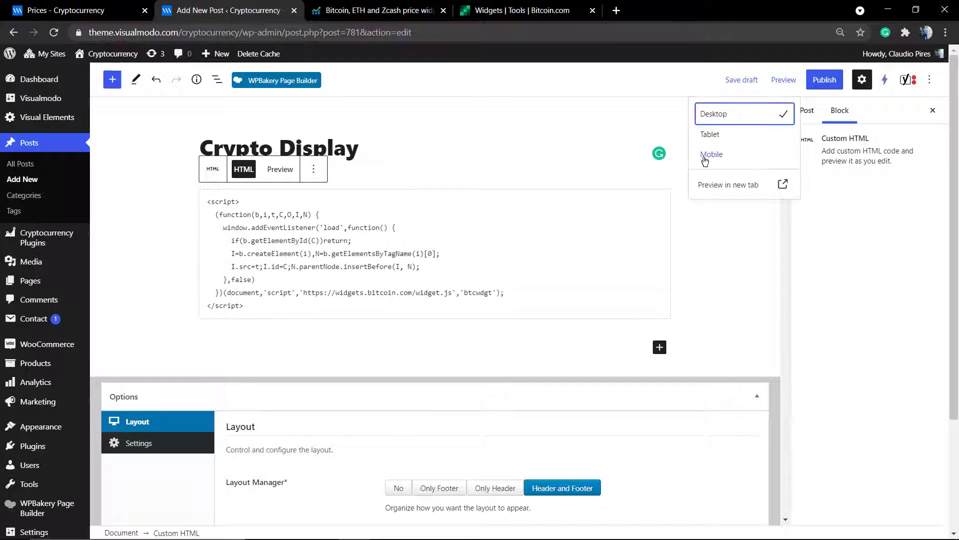
Preview the Crypto Display post in a new tab and scroll through it.
{"action": "left_click", "coordinate": [721, 184]}
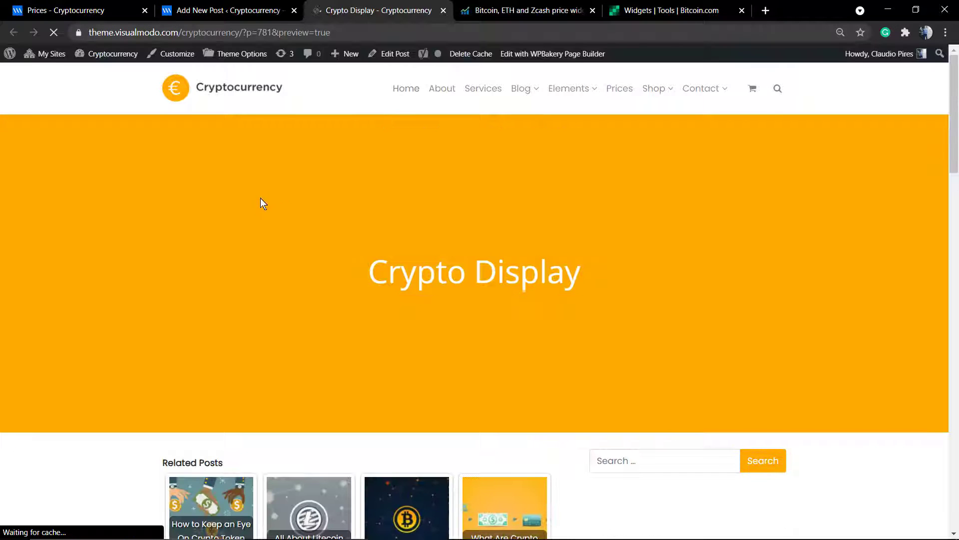
{"action": "scroll", "coordinate": [233, 209], "scroll_direction": "down", "scroll_amount": 10}
{"action": "scroll", "coordinate": [233, 209], "scroll_direction": "up", "scroll_amount": 10}
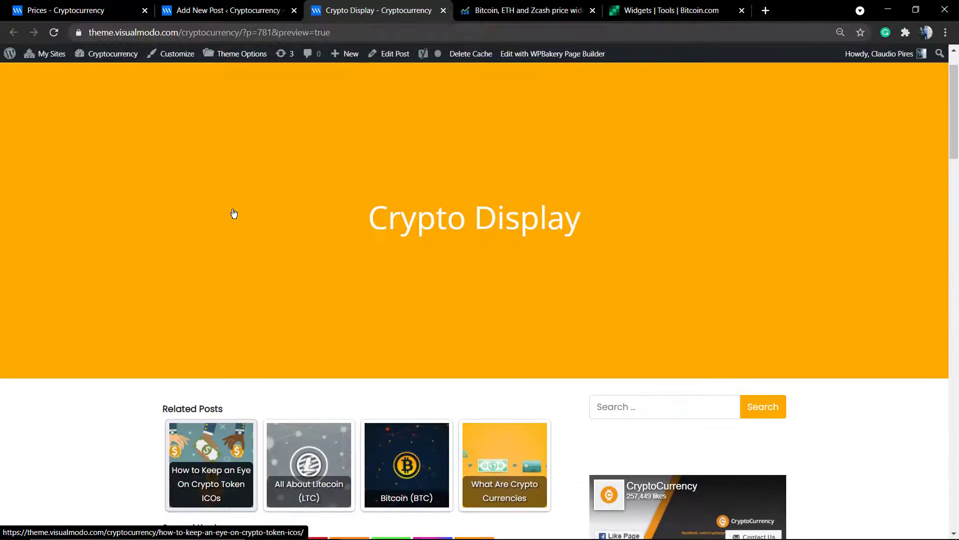
{"action": "scroll", "coordinate": [240, 204], "scroll_direction": "up", "scroll_amount": 2}
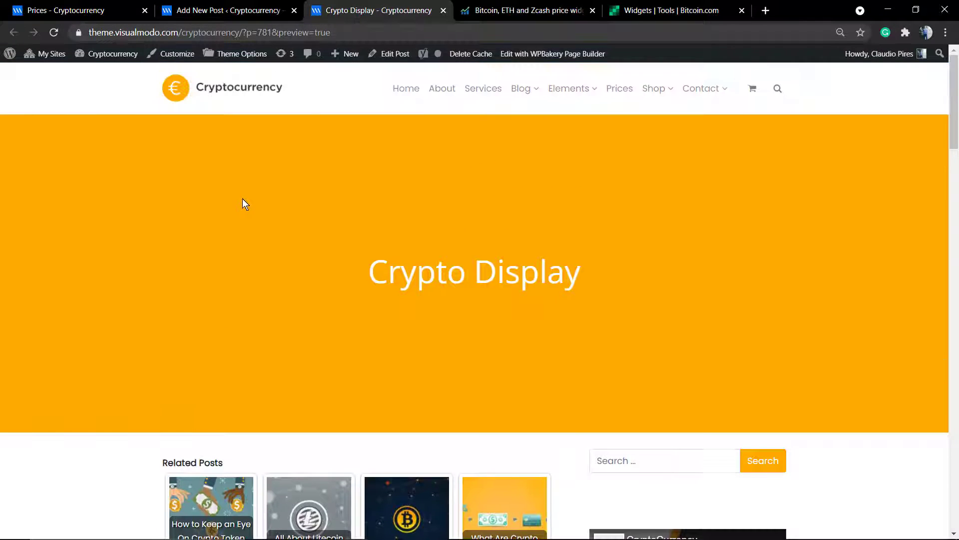
Back in the post editor, change the Header Title Height layout option.
{"action": "left_click", "coordinate": [268, 7]}
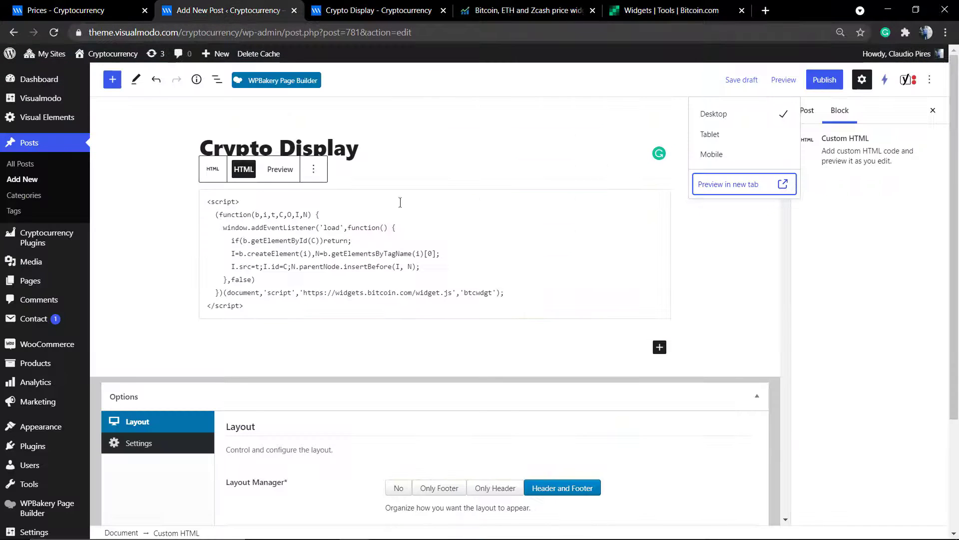
{"action": "scroll", "coordinate": [401, 210], "scroll_direction": "down", "scroll_amount": 8}
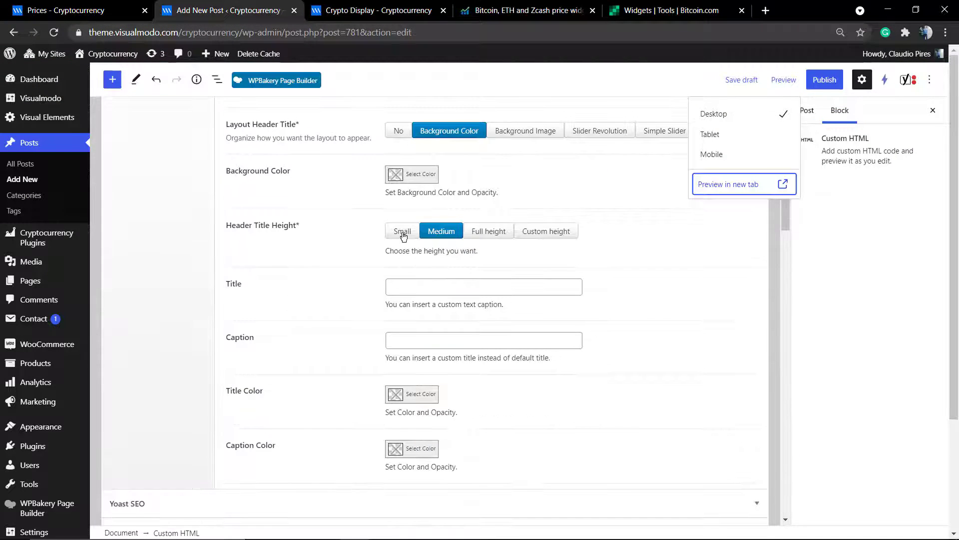
{"action": "left_click", "coordinate": [400, 229]}
{"action": "scroll", "coordinate": [401, 229], "scroll_direction": "up", "scroll_amount": 8}
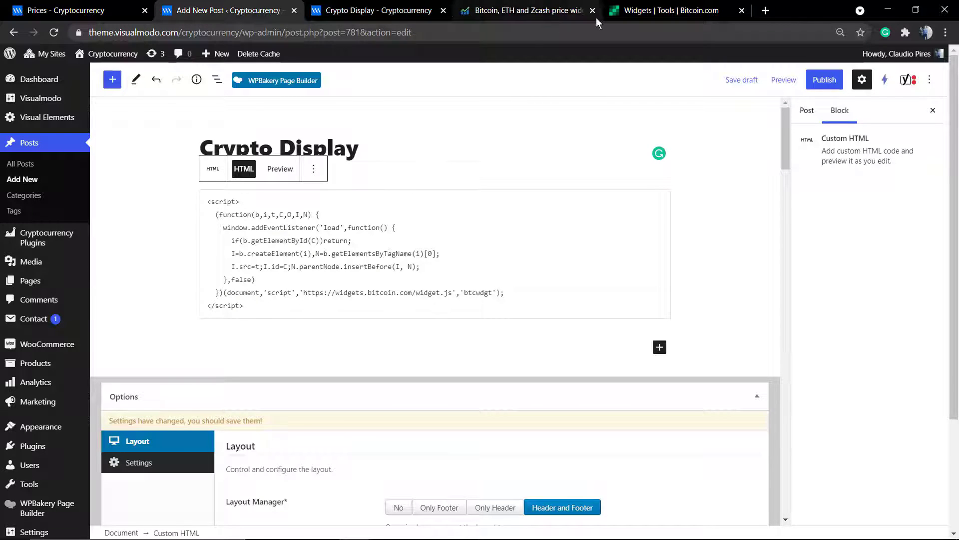
On the Bitcoin.com instructions page, try a partial code selection and highlight 'a simple bit'.
{"action": "left_click", "coordinate": [670, 10]}
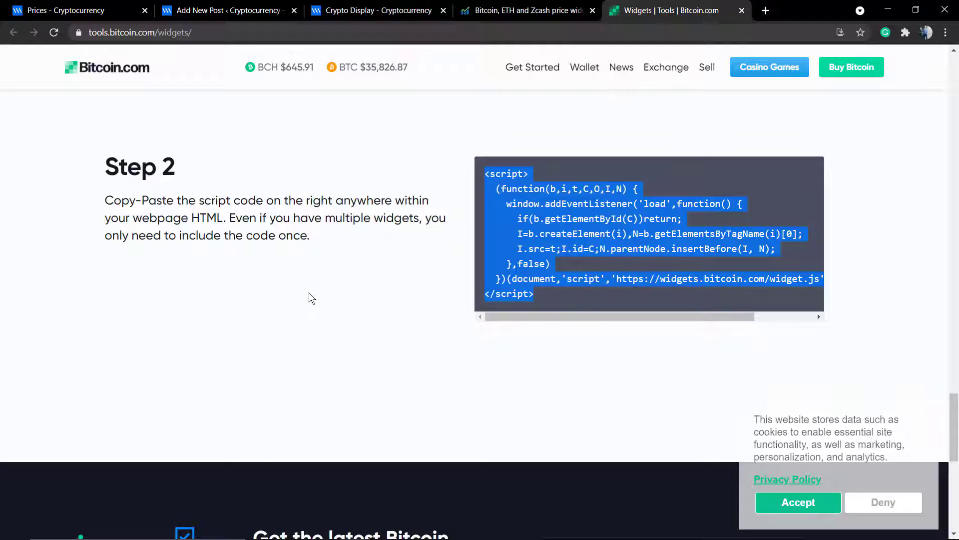
{"action": "scroll", "coordinate": [312, 298], "scroll_direction": "up", "scroll_amount": 6}
{"action": "scroll", "coordinate": [230, 315], "scroll_direction": "up", "scroll_amount": 2}
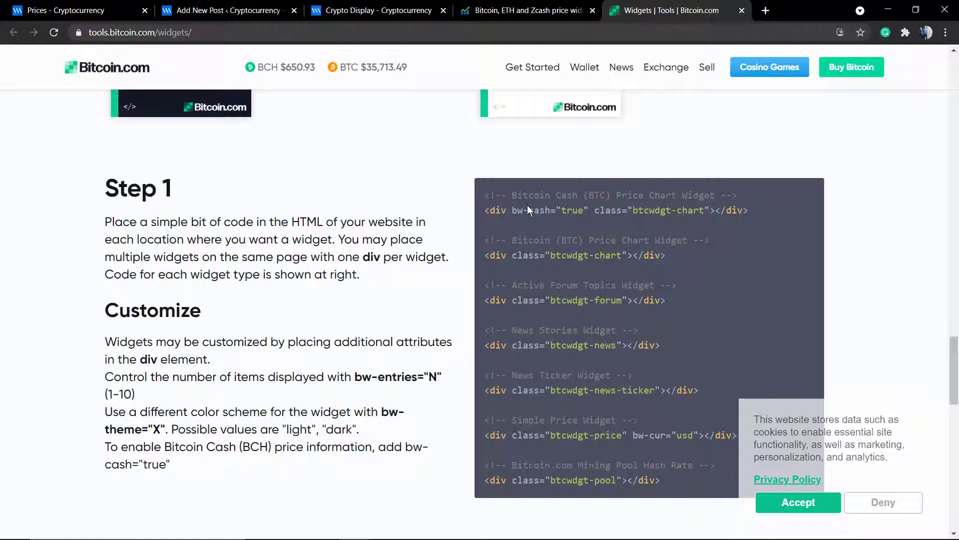
{"action": "left_click_drag", "start_coordinate": [527, 196], "coordinate": [575, 256]}
{"action": "left_click", "coordinate": [575, 258]}
{"action": "scroll", "coordinate": [575, 257], "scroll_direction": "down", "scroll_amount": 2}
{"action": "scroll", "coordinate": [568, 266], "scroll_direction": "up", "scroll_amount": 2}
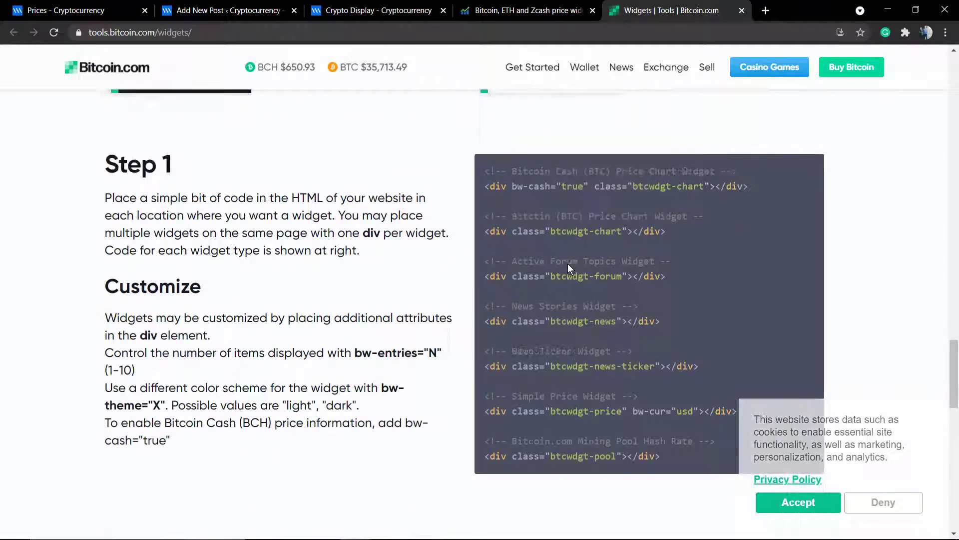
{"action": "left_click_drag", "start_coordinate": [134, 228], "coordinate": [205, 229]}
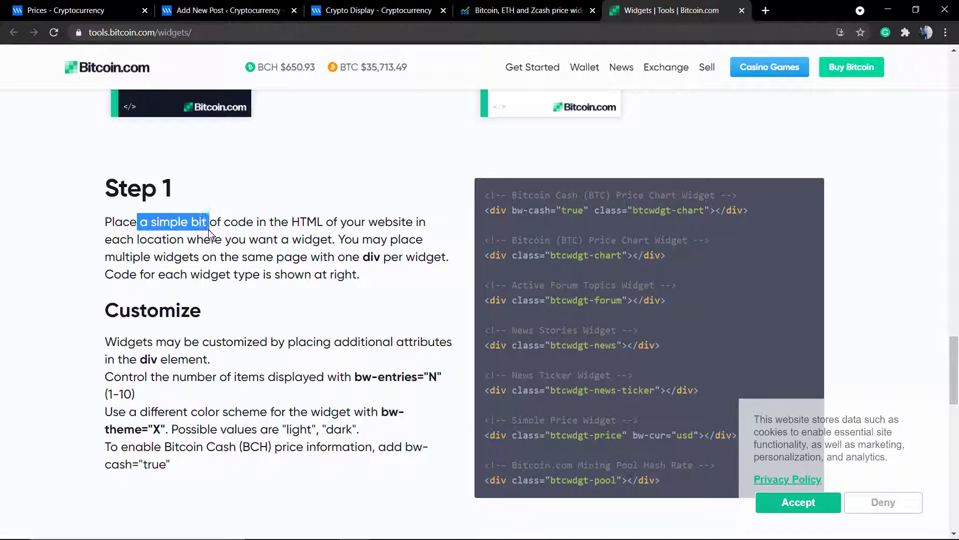
{"action": "left_click", "coordinate": [208, 230]}
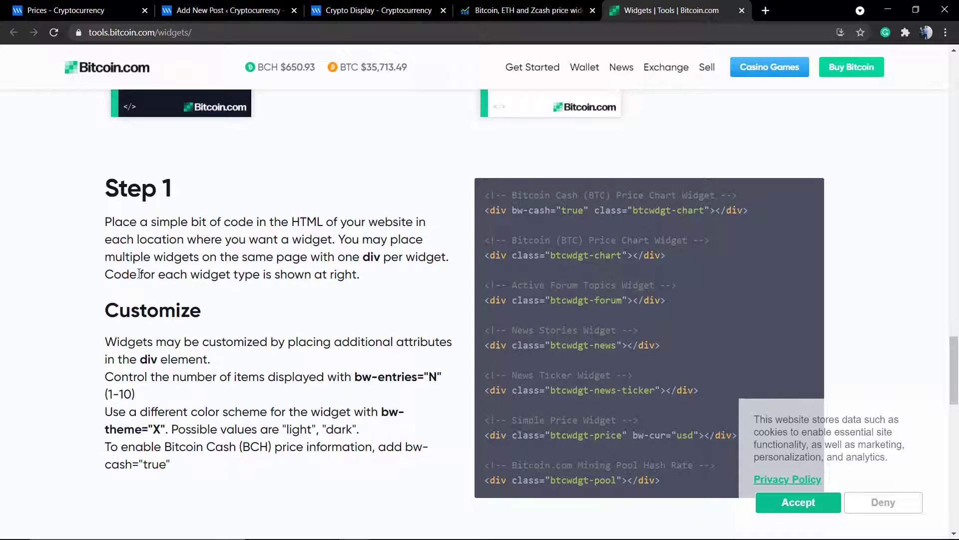
Select the full Step 1 widget code block.
{"action": "scroll", "coordinate": [235, 268], "scroll_direction": "up", "scroll_amount": 12}
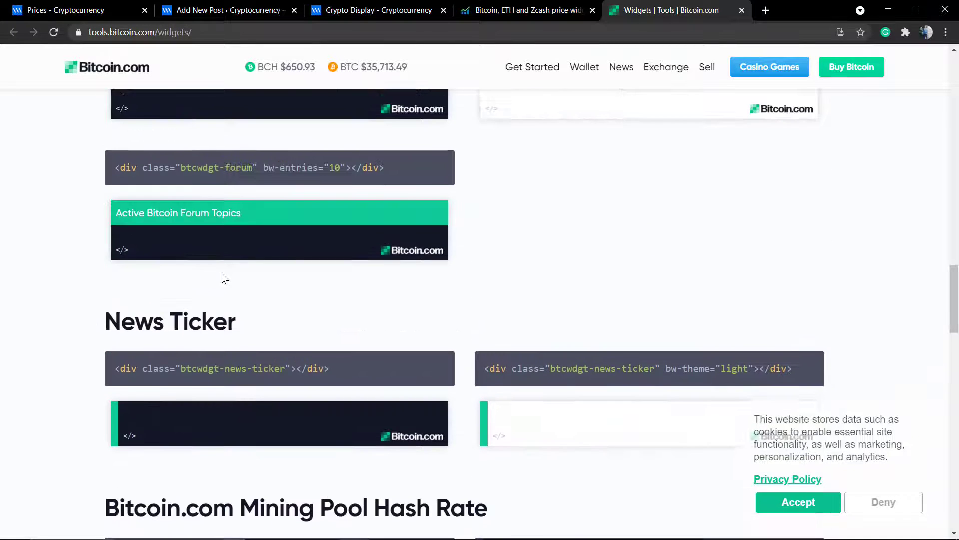
{"action": "scroll", "coordinate": [455, 282], "scroll_direction": "down", "scroll_amount": 12}
{"action": "scroll", "coordinate": [553, 256], "scroll_direction": "down", "scroll_amount": 2}
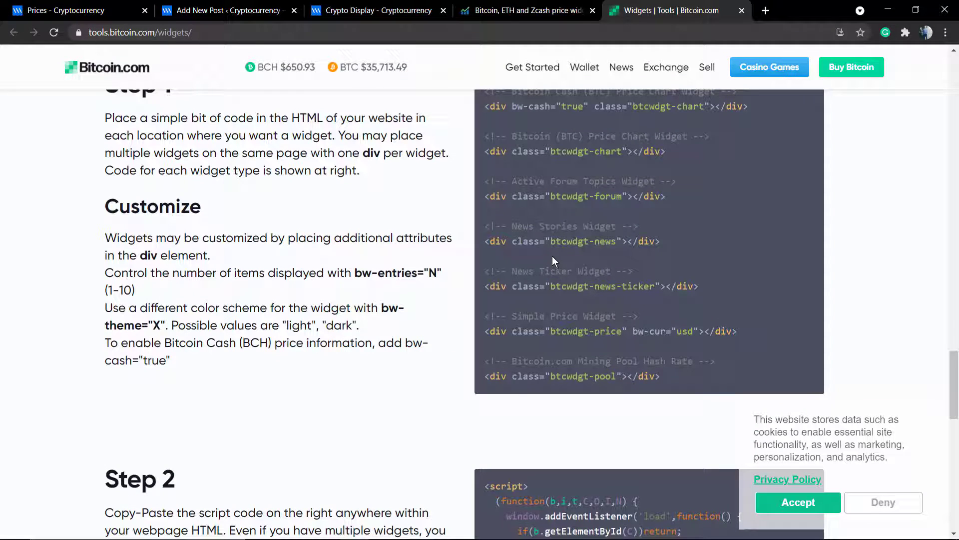
{"action": "left_click_drag", "start_coordinate": [691, 381], "coordinate": [477, 194]}
{"action": "scroll", "coordinate": [488, 100], "scroll_direction": "up", "scroll_amount": 2}
{"action": "scroll", "coordinate": [493, 171], "scroll_direction": "up", "scroll_amount": 1}
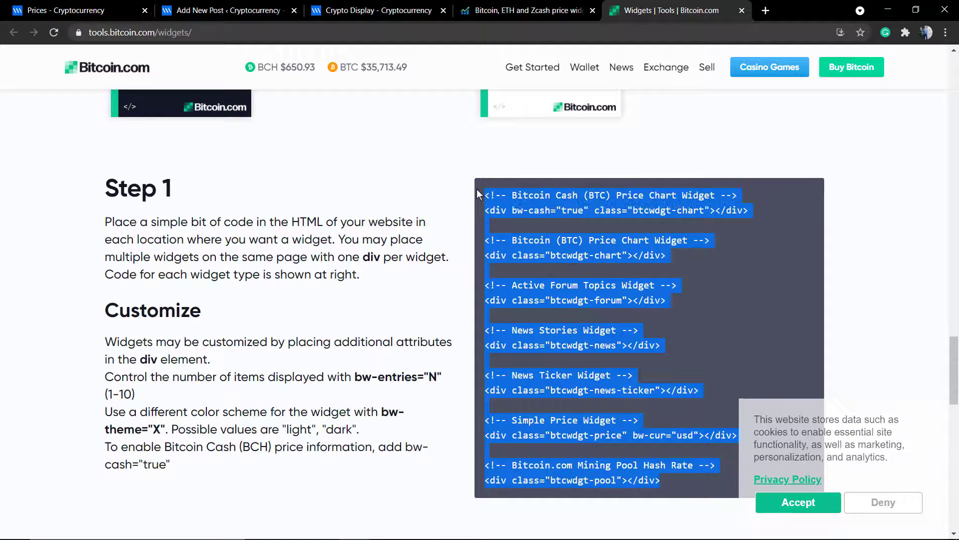
Paste the Step 1 widget code after the script in the Custom HTML block.
{"action": "left_click", "coordinate": [227, 10]}
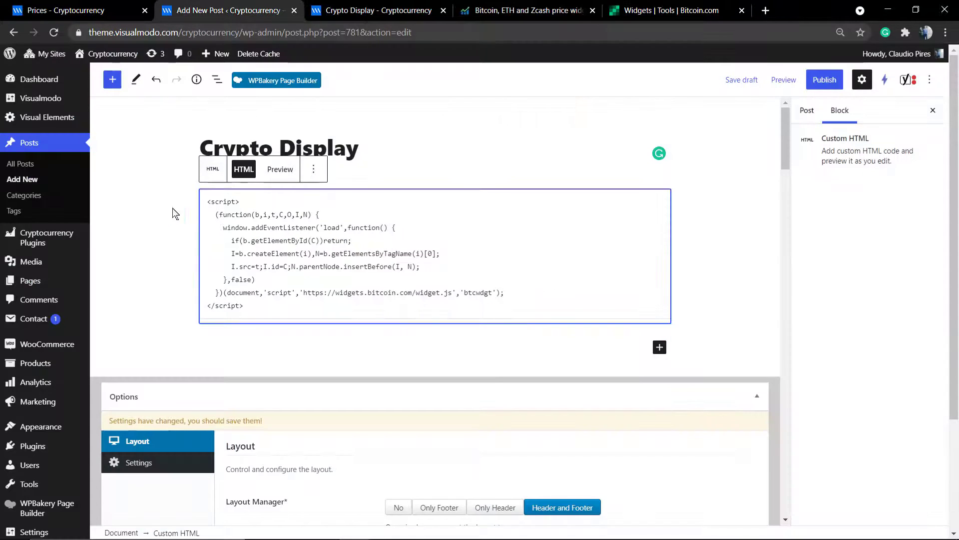
{"action": "left_click", "coordinate": [270, 299]}
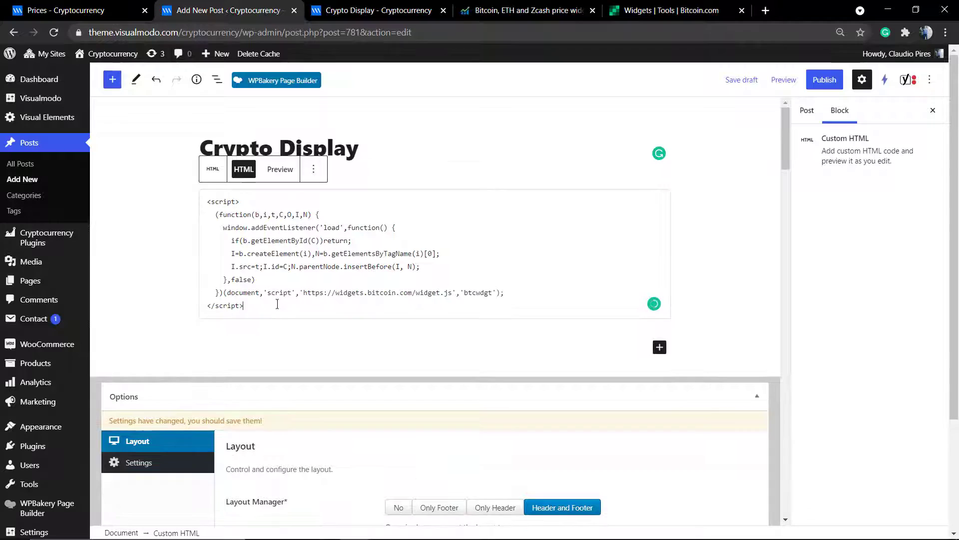
{"action": "key", "text": "ctrl+v"}
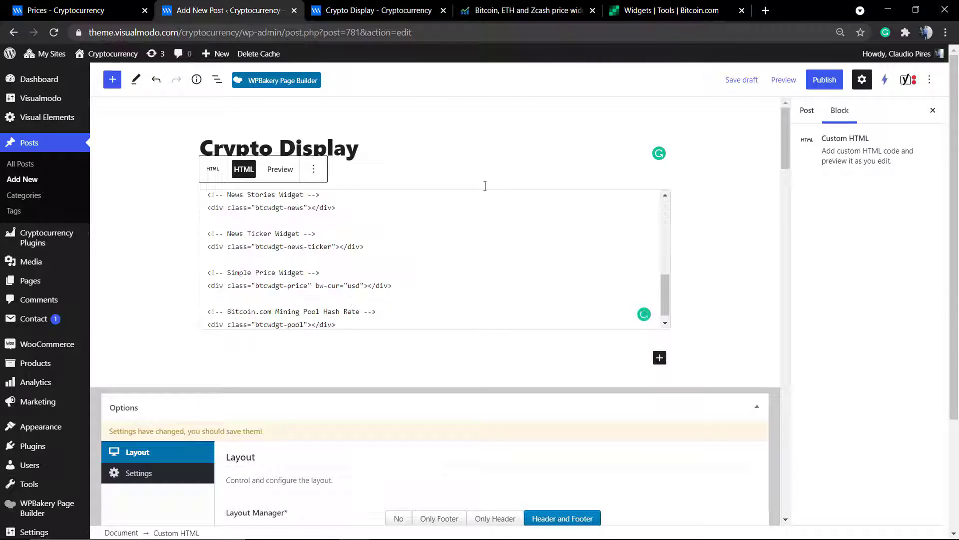
{"action": "left_click", "coordinate": [272, 171]}
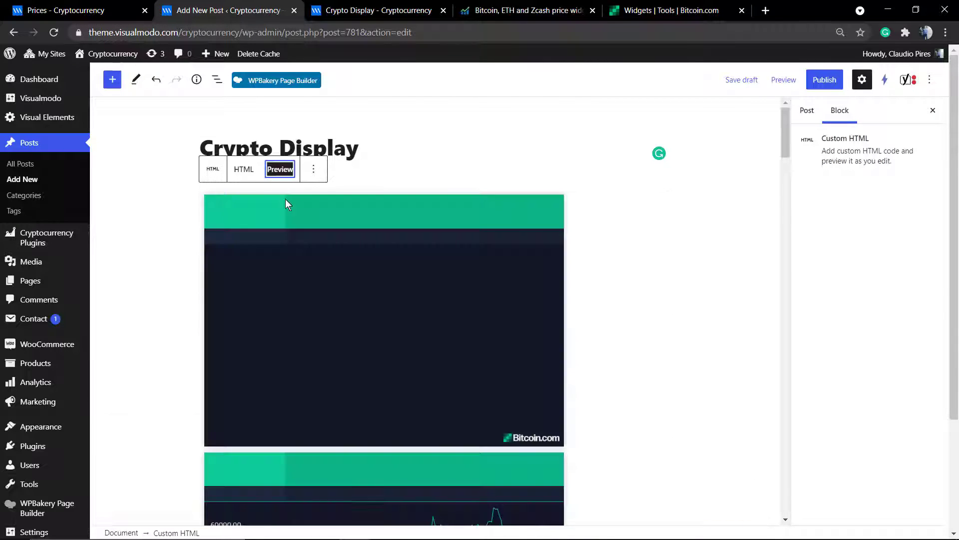
{"action": "scroll", "coordinate": [272, 300], "scroll_direction": "down", "scroll_amount": 6}
{"action": "scroll", "coordinate": [199, 316], "scroll_direction": "down", "scroll_amount": 2}
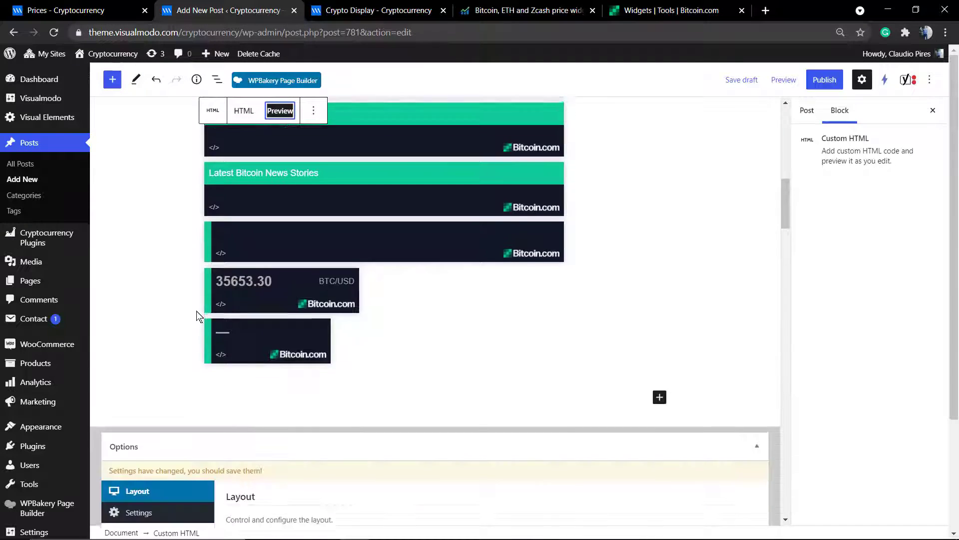
{"action": "scroll", "coordinate": [331, 316], "scroll_direction": "up", "scroll_amount": 8}
{"action": "scroll", "coordinate": [332, 315], "scroll_direction": "down", "scroll_amount": 4}
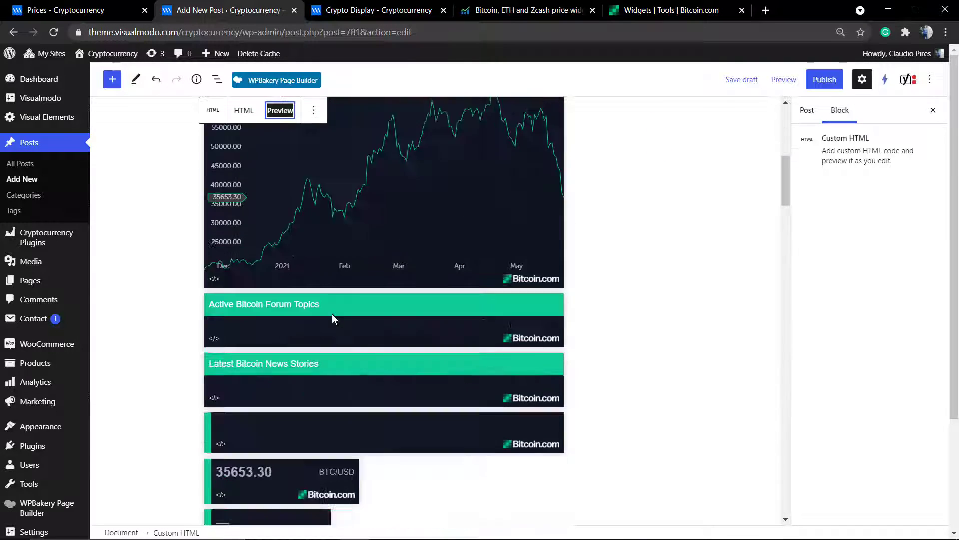
{"action": "scroll", "coordinate": [322, 338], "scroll_direction": "up", "scroll_amount": 2}
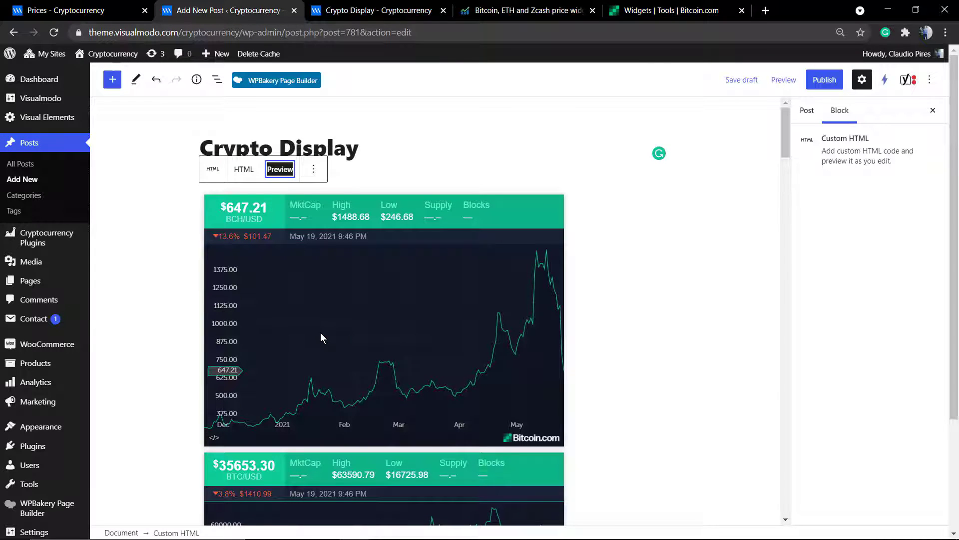
Select the code from the BTC Price Chart comment onward and delete it, keeping the Bitcoin Cash chart div.
{"action": "left_click", "coordinate": [245, 169]}
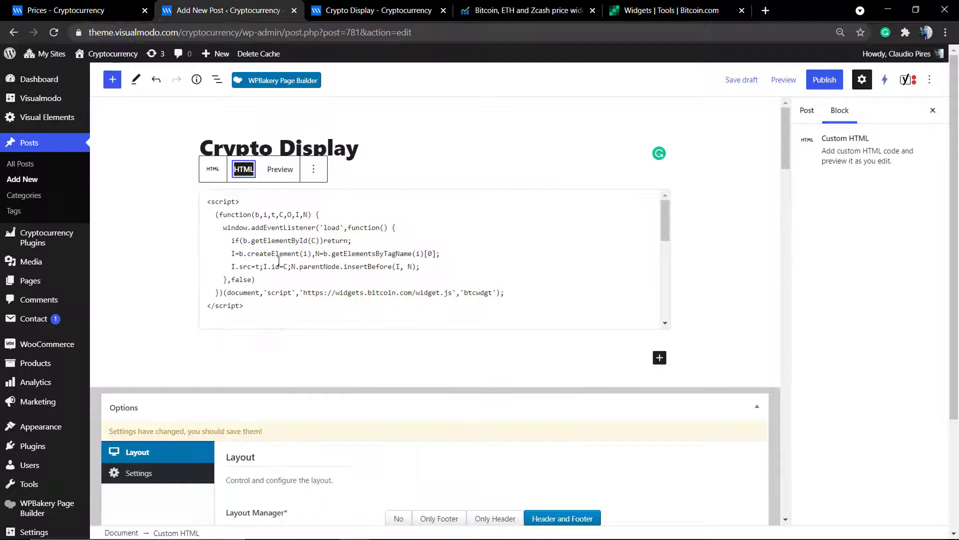
{"action": "scroll", "coordinate": [278, 262], "scroll_direction": "down", "scroll_amount": 10}
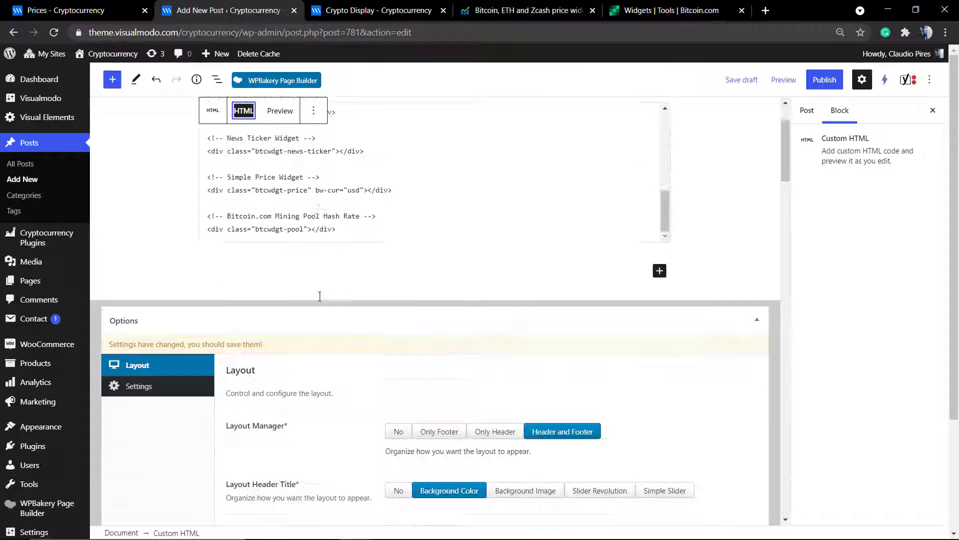
{"action": "scroll", "coordinate": [320, 296], "scroll_direction": "up", "scroll_amount": 2}
{"action": "left_click_drag", "start_coordinate": [356, 318], "coordinate": [316, 306]}
{"action": "scroll", "coordinate": [327, 305], "scroll_direction": "up", "scroll_amount": 2}
{"action": "left_click_drag", "start_coordinate": [249, 310], "coordinate": [387, 298]}
{"action": "key", "text": "BackSpace"}
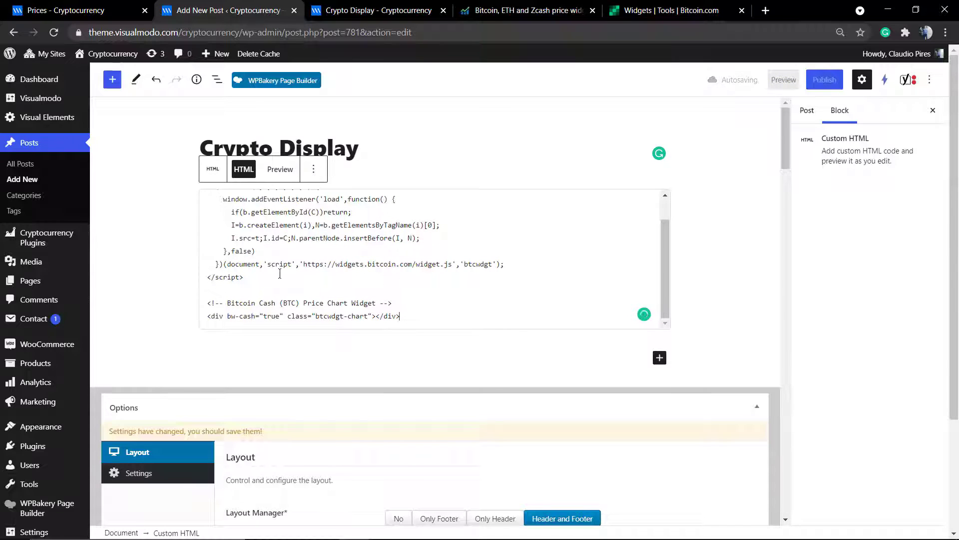
Preview the remaining Bitcoin Cash price chart, then return the block to HTML code view.
{"action": "left_click", "coordinate": [289, 170]}
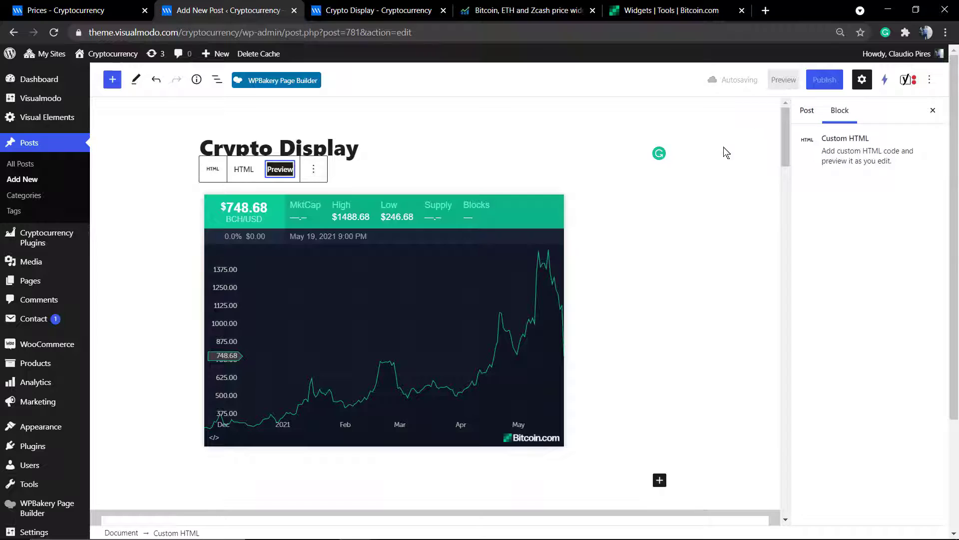
{"action": "scroll", "coordinate": [358, 272], "scroll_direction": "down", "scroll_amount": 4}
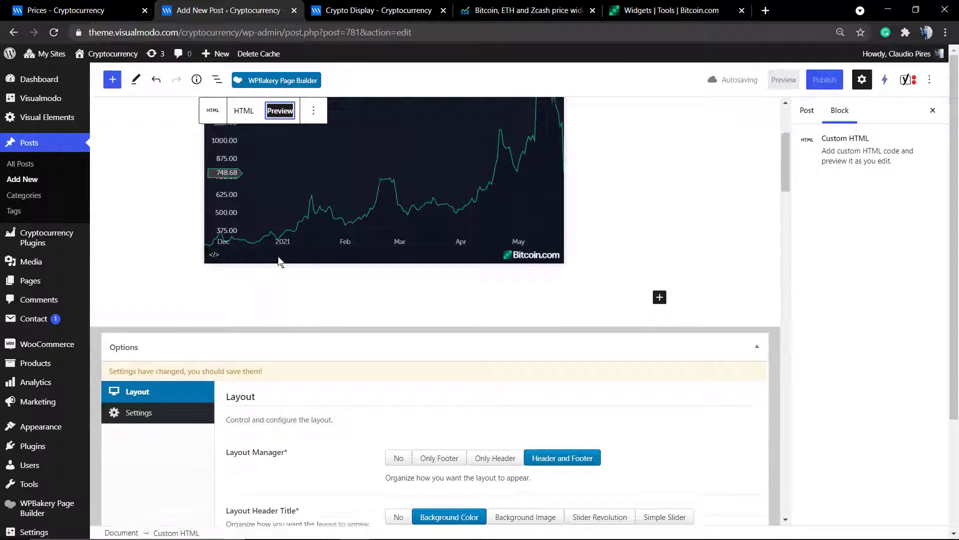
{"action": "scroll", "coordinate": [278, 260], "scroll_direction": "up", "scroll_amount": 2}
{"action": "left_click", "coordinate": [244, 169]}
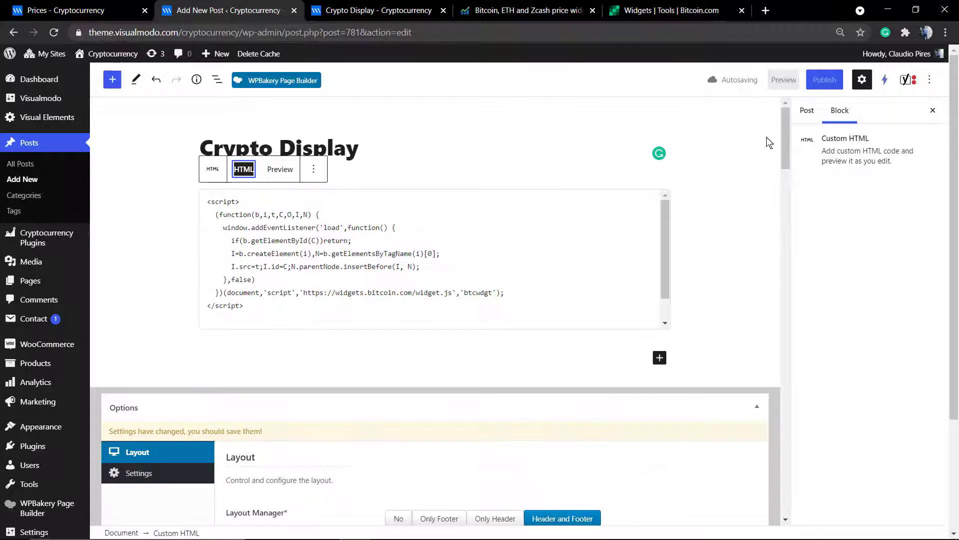
{"action": "left_click", "coordinate": [388, 2]}
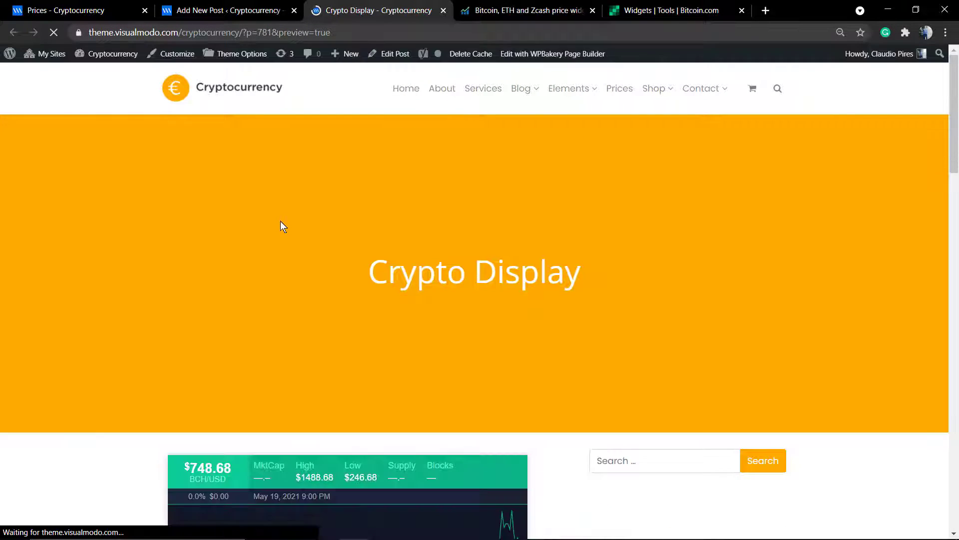
{"action": "scroll", "coordinate": [247, 240], "scroll_direction": "down", "scroll_amount": 6}
{"action": "scroll", "coordinate": [172, 235], "scroll_direction": "down", "scroll_amount": 2}
{"action": "scroll", "coordinate": [127, 257], "scroll_direction": "up", "scroll_amount": 2}
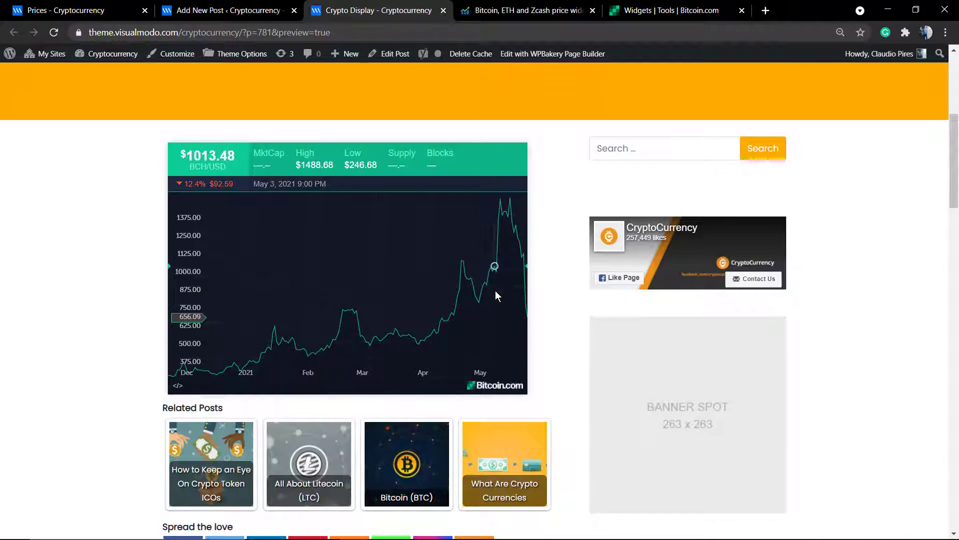
Replace the block's script with the chart snippet, preview it, then undo back to the original script.
{"action": "left_click", "coordinate": [235, 14]}
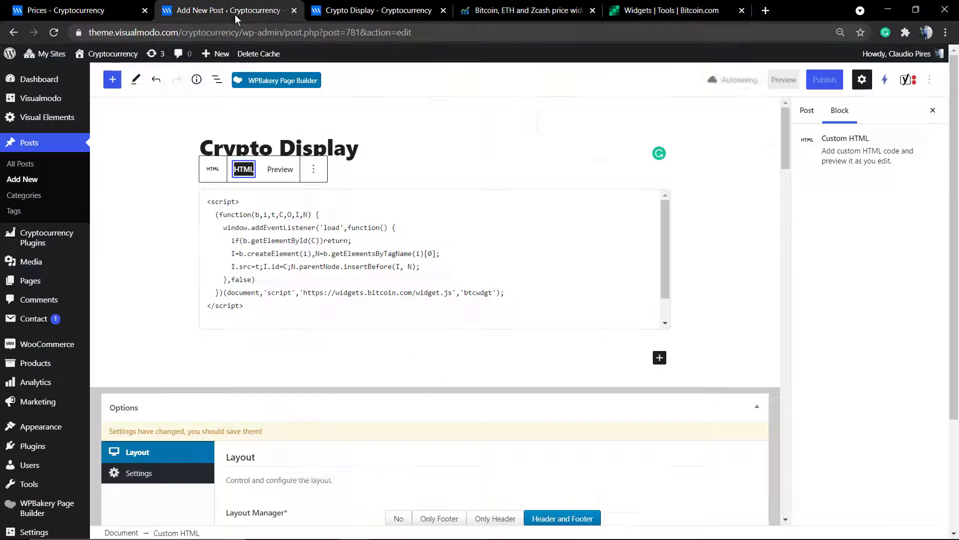
{"action": "left_click_drag", "start_coordinate": [291, 305], "coordinate": [207, 198]}
{"action": "type", "text": "<!-- Bitcoin Cash (BCH) Price Chart Widget --> <div bw-cash=\"true\" class=\"btcwdgt-chart\"></div>"}
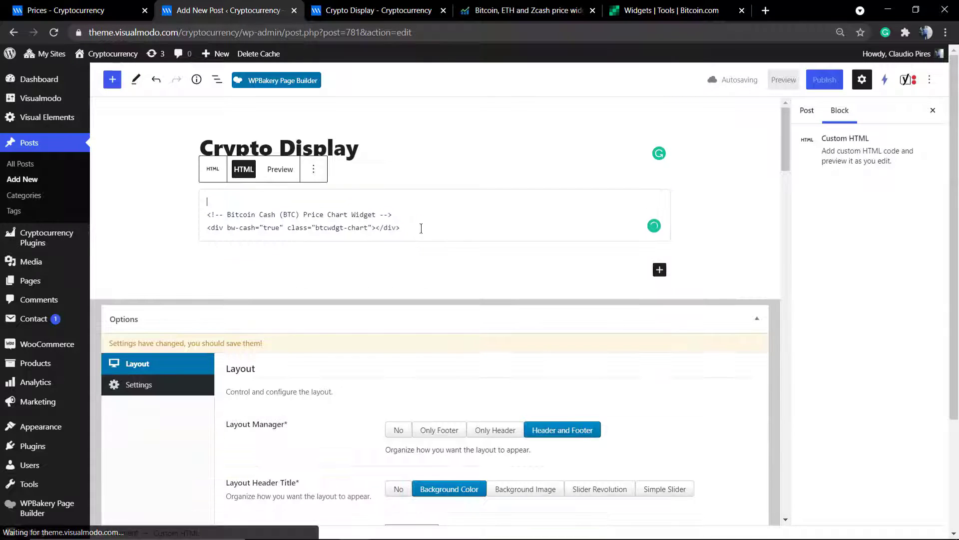
{"action": "left_click", "coordinate": [268, 172]}
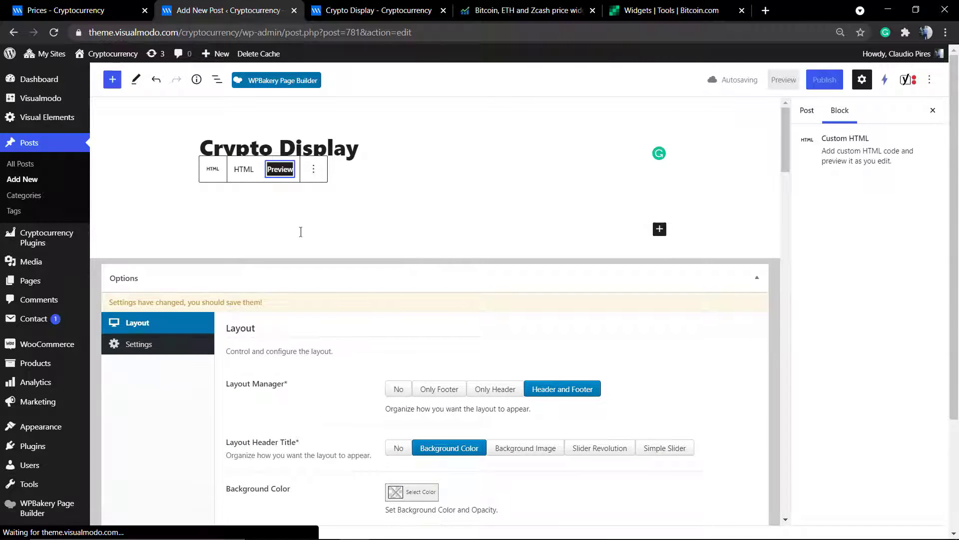
{"action": "left_click", "coordinate": [252, 175]}
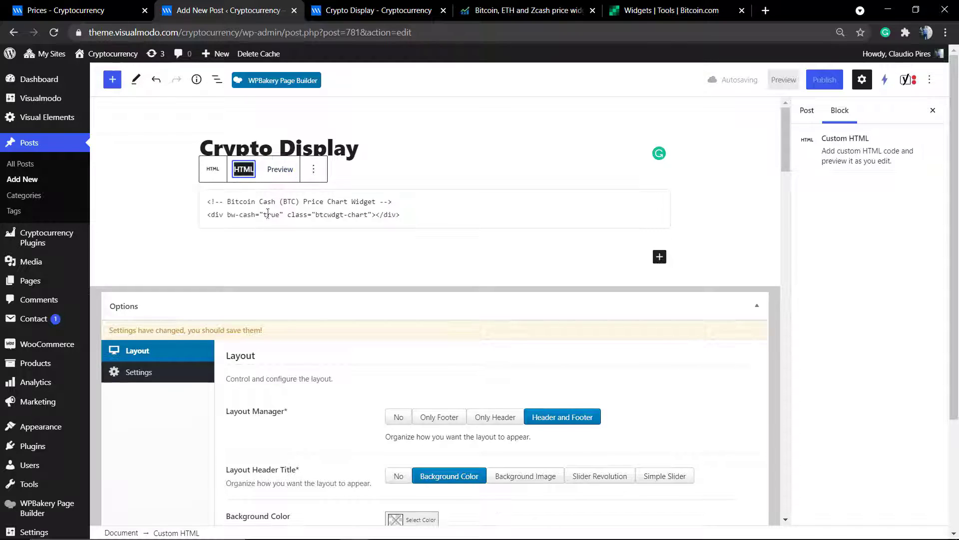
{"action": "key", "text": "ctrl+z"}
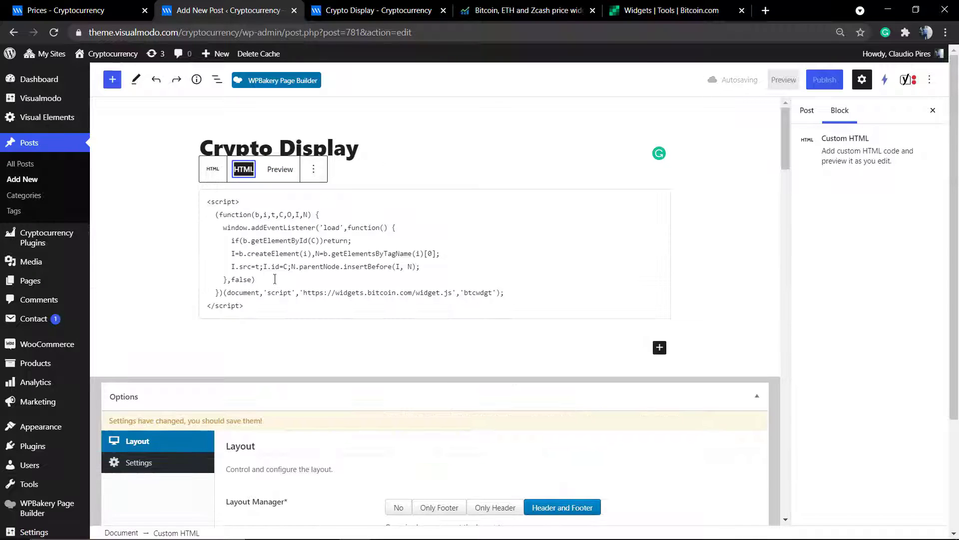
Place the cursor just after the closing </script> tag in the block.
{"action": "scroll", "coordinate": [285, 188], "scroll_direction": "down", "scroll_amount": 2}
{"action": "left_click_drag", "start_coordinate": [296, 189], "coordinate": [340, 225]}
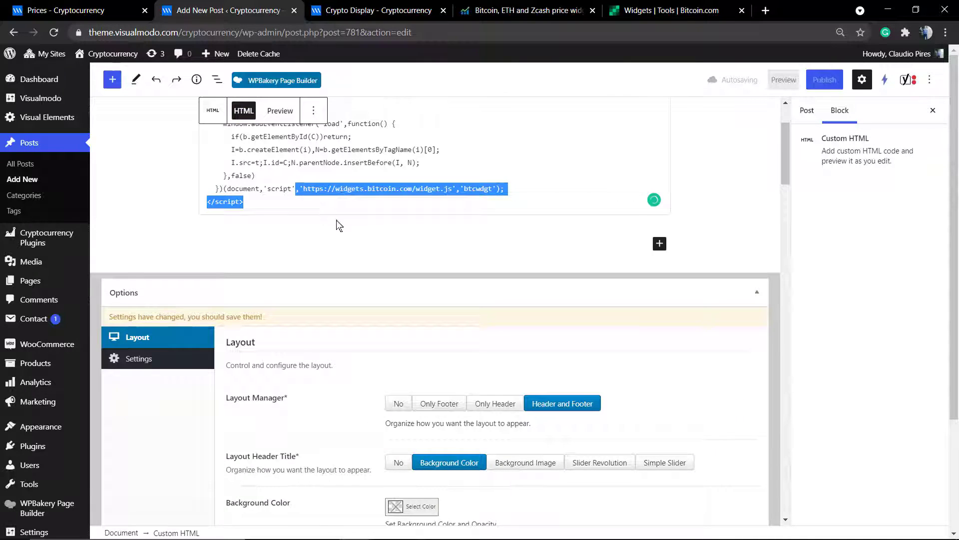
{"action": "left_click", "coordinate": [350, 189]}
{"action": "scroll", "coordinate": [440, 228], "scroll_direction": "up", "scroll_amount": 2}
{"action": "scroll", "coordinate": [440, 229], "scroll_direction": "down", "scroll_amount": 2}
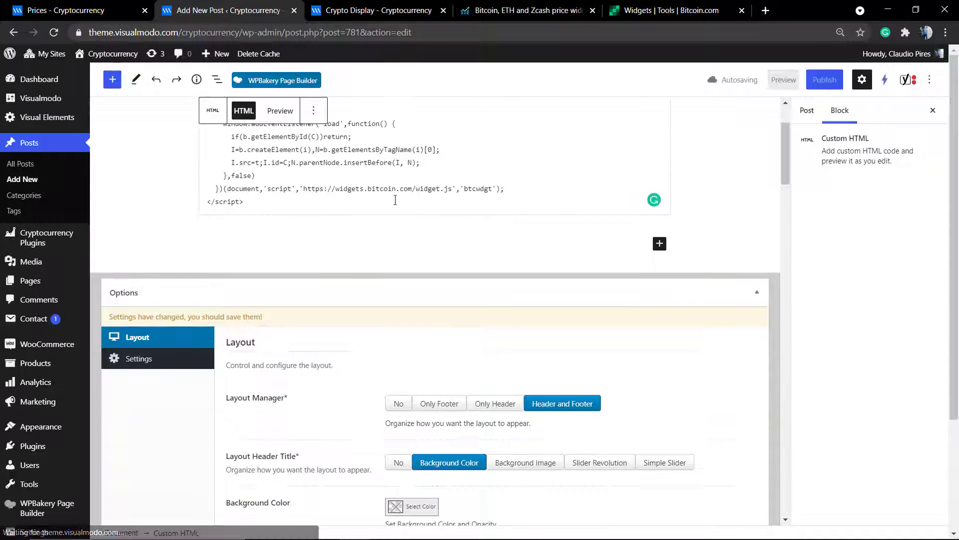
{"action": "left_click", "coordinate": [424, 231]}
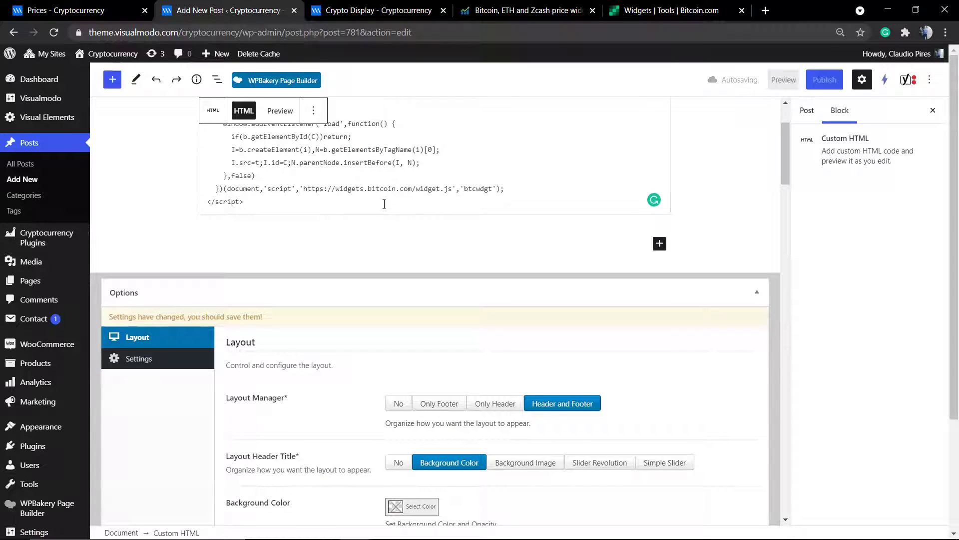
Copy the Bitcoin Cash price chart snippet from Bitcoin.com and paste it below </script>.
{"action": "left_click", "coordinate": [375, 11]}
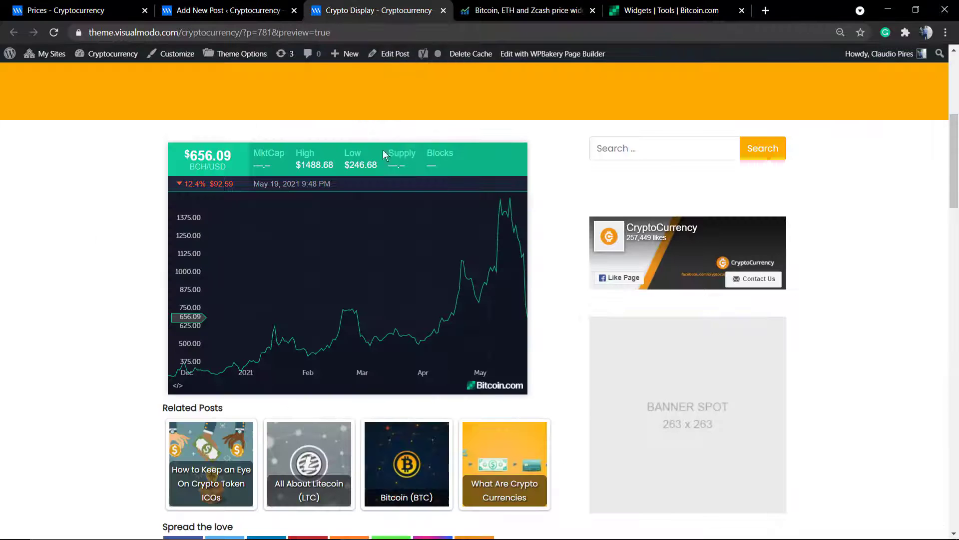
{"action": "left_click", "coordinate": [461, 12]}
{"action": "left_click", "coordinate": [614, 12]}
{"action": "left_click", "coordinate": [608, 215]}
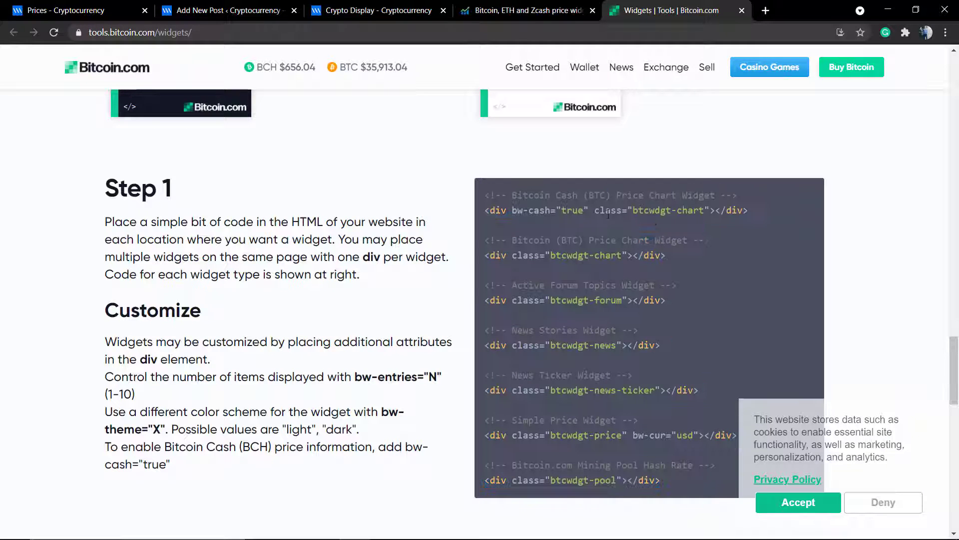
{"action": "left_click_drag", "start_coordinate": [748, 211], "coordinate": [497, 195]}
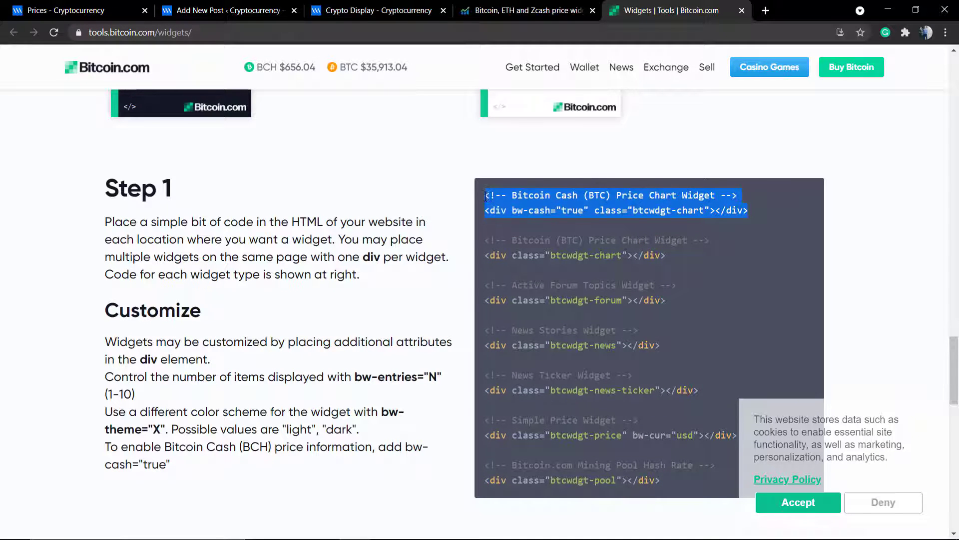
{"action": "key", "text": "ctrl+c"}
{"action": "left_click", "coordinate": [265, 12]}
{"action": "key", "text": "ctrl+v"}
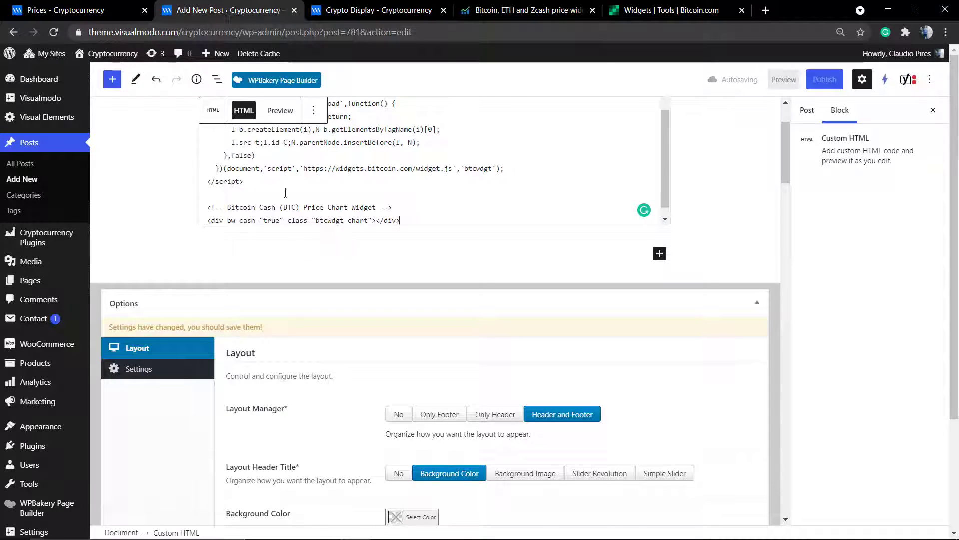
{"action": "left_click", "coordinate": [193, 265]}
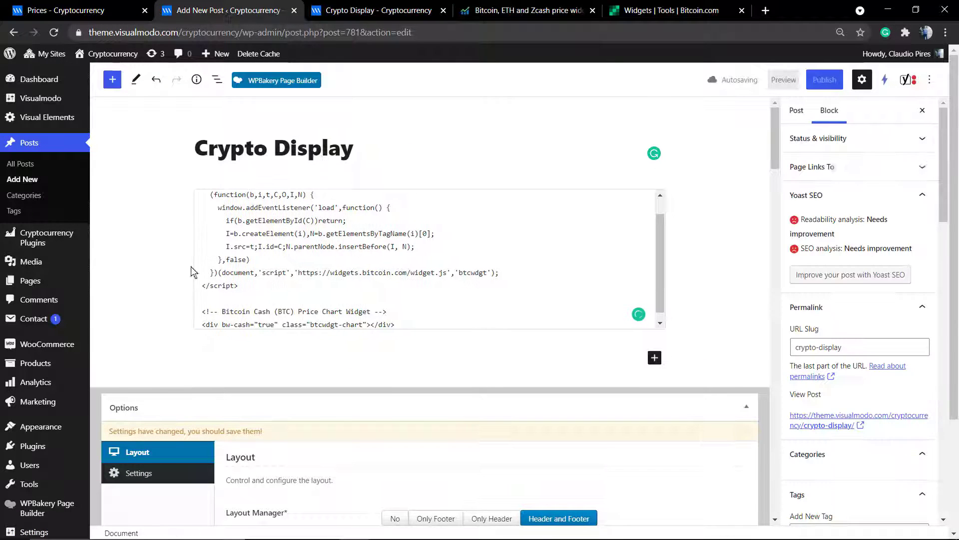
Review the Crypto Display preview with its Bitcoin Cash chart, then go to the admin Dashboard.
{"action": "left_click", "coordinate": [784, 80]}
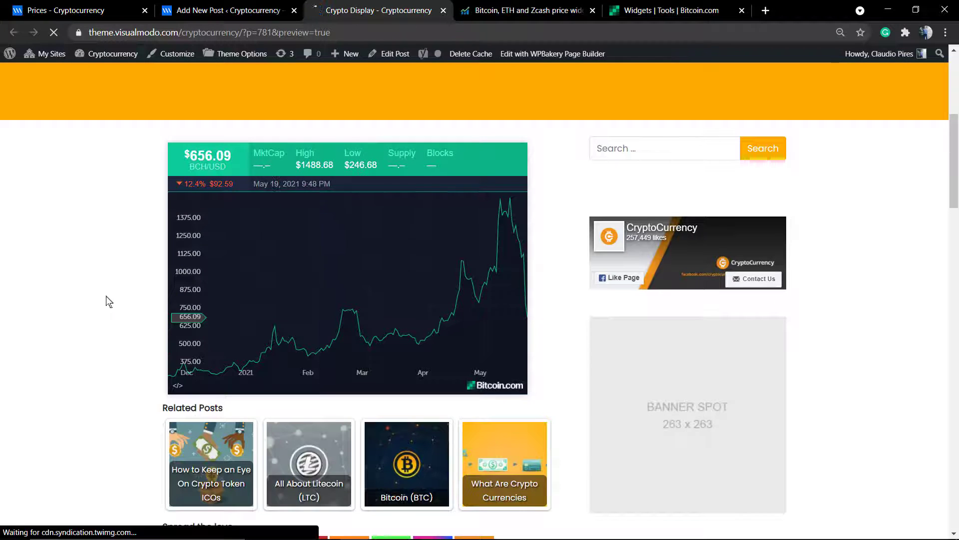
{"action": "scroll", "coordinate": [107, 300], "scroll_direction": "down", "scroll_amount": 10}
{"action": "scroll", "coordinate": [106, 298], "scroll_direction": "up", "scroll_amount": 15}
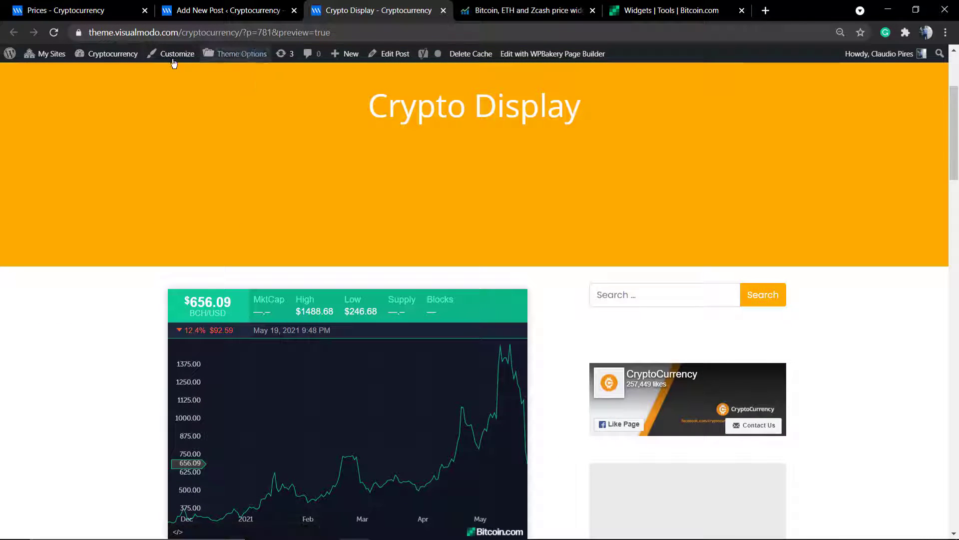
{"action": "mouse_move", "coordinate": [110, 54]}
{"action": "left_click", "coordinate": [93, 75]}
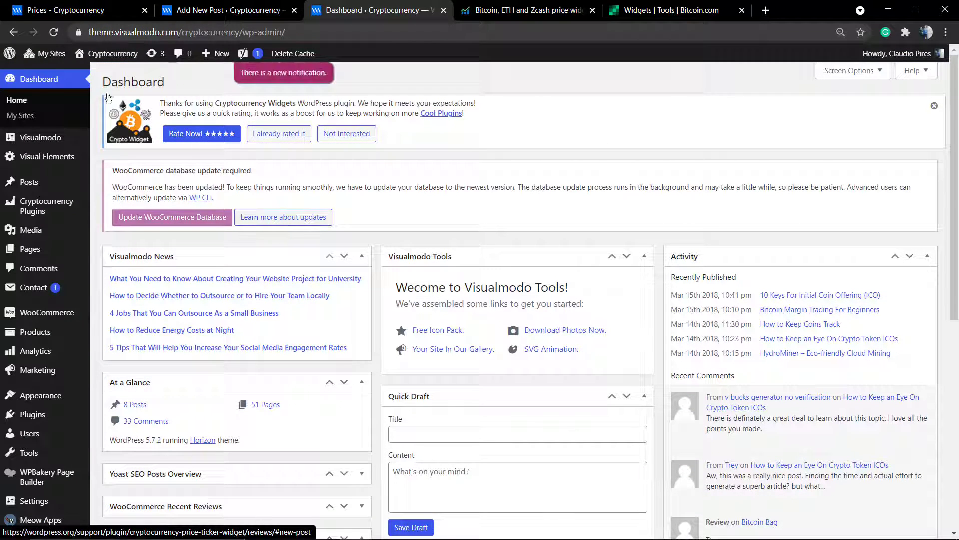
View the live homepage's BTC/USD price chart, then open the Home page in the editor.
{"action": "mouse_move", "coordinate": [127, 64]}
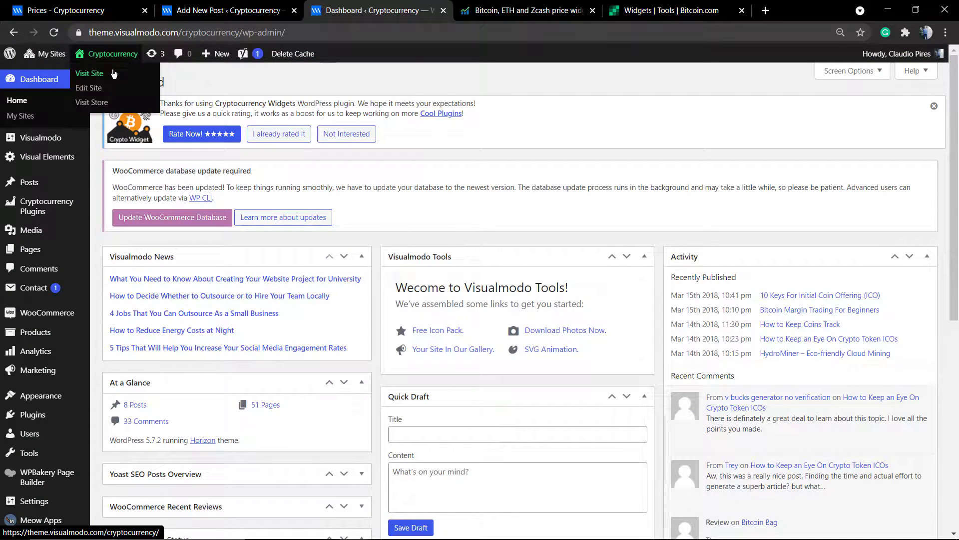
{"action": "left_click", "coordinate": [114, 73]}
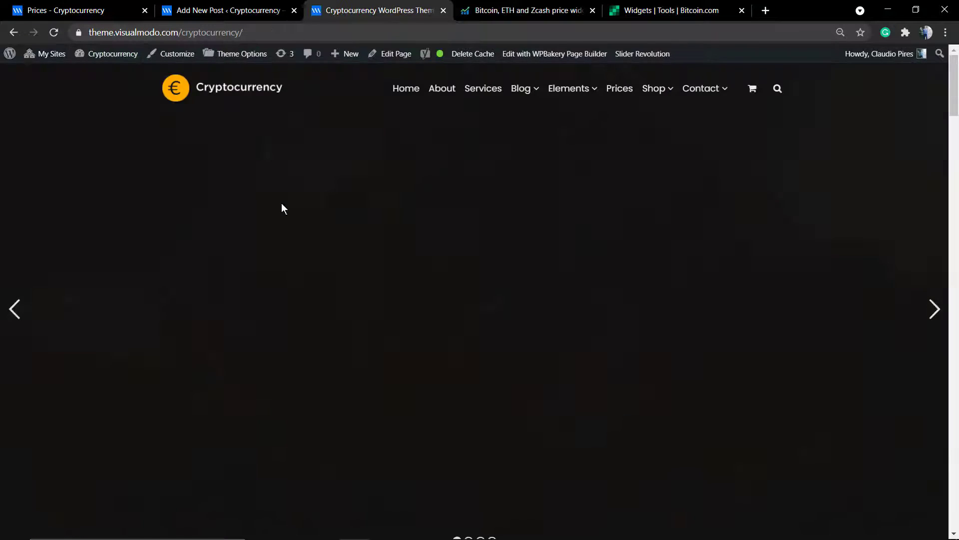
{"action": "scroll", "coordinate": [284, 219], "scroll_direction": "down", "scroll_amount": 5}
{"action": "scroll", "coordinate": [286, 234], "scroll_direction": "down", "scroll_amount": 7}
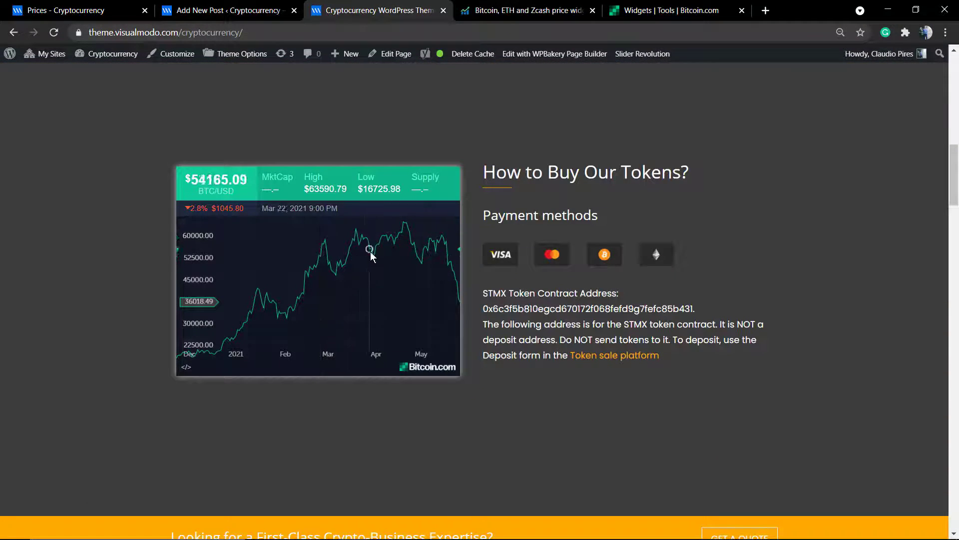
{"action": "left_click", "coordinate": [381, 56]}
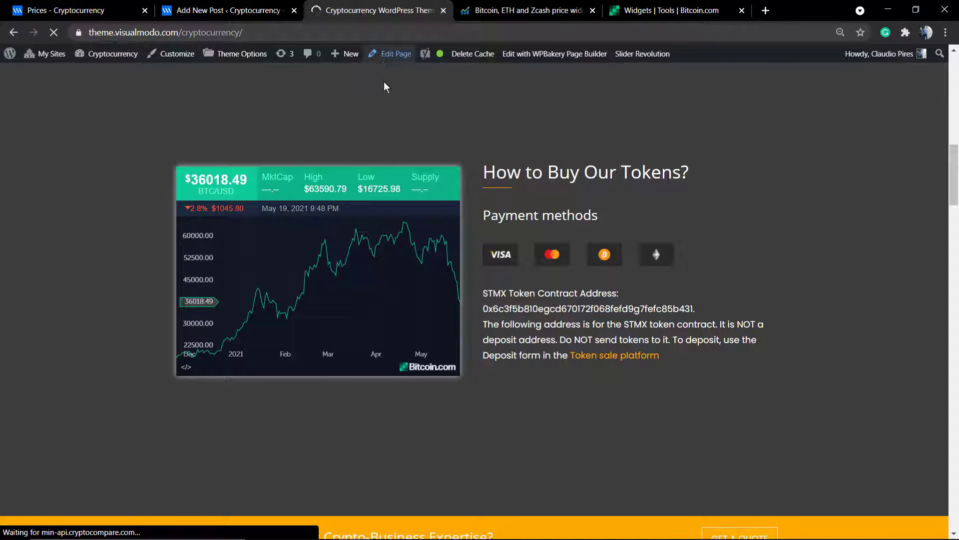